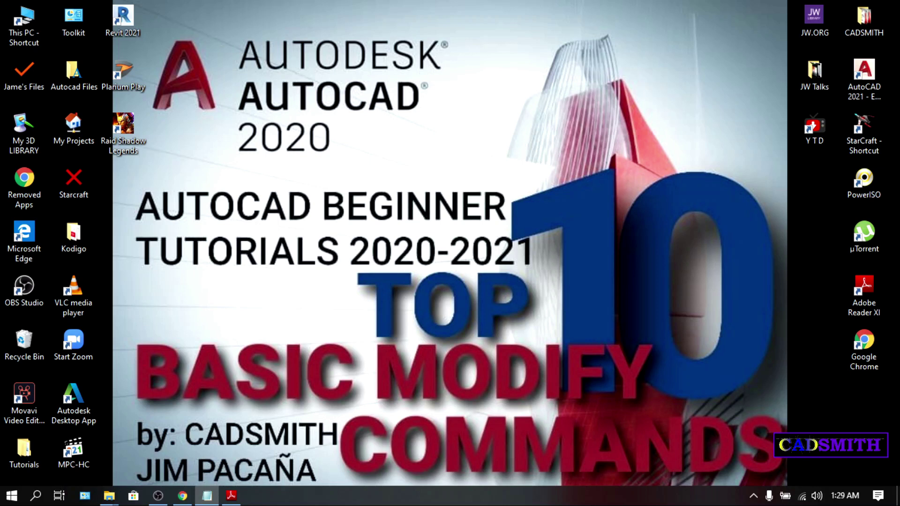
Step: Launch AutoCAD 2021 and set units to Millimeters insertion scale with 0 length precision
{"action": "double_click", "coordinate": [860, 97]}
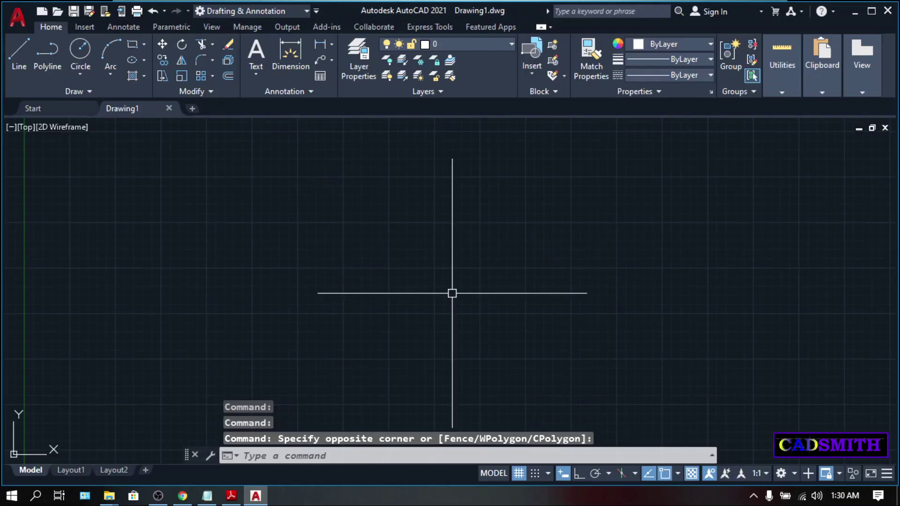
{"action": "type", "text": "U"}
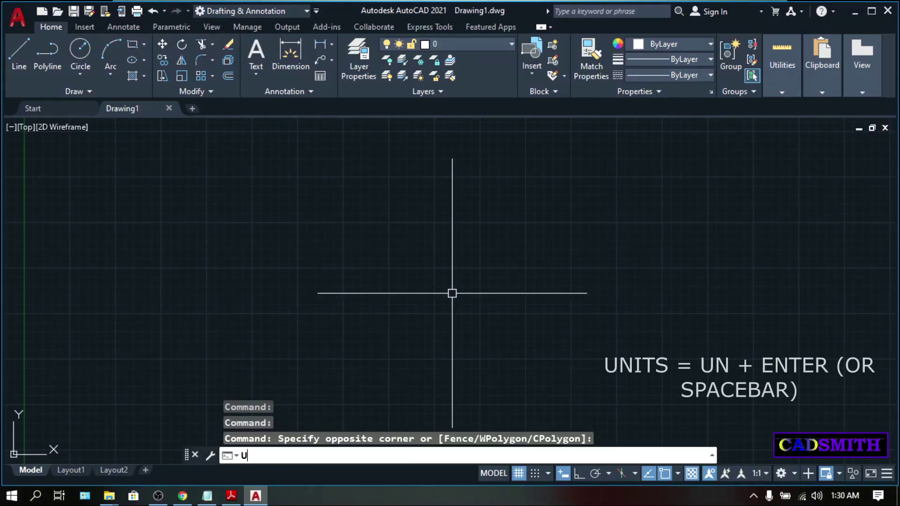
{"action": "type", "text": "N"}
{"action": "key", "text": "Return"}
{"action": "left_click", "coordinate": [391, 247]}
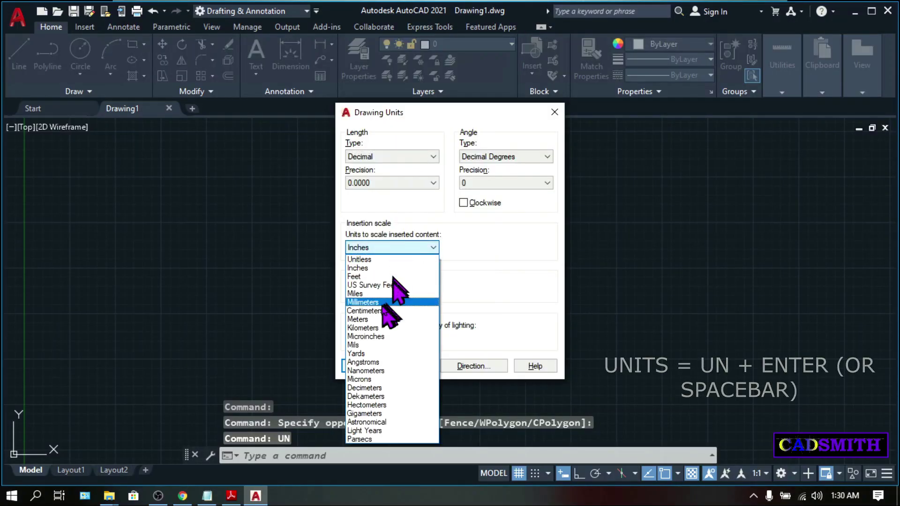
{"action": "left_click", "coordinate": [368, 301]}
{"action": "left_click", "coordinate": [406, 183]}
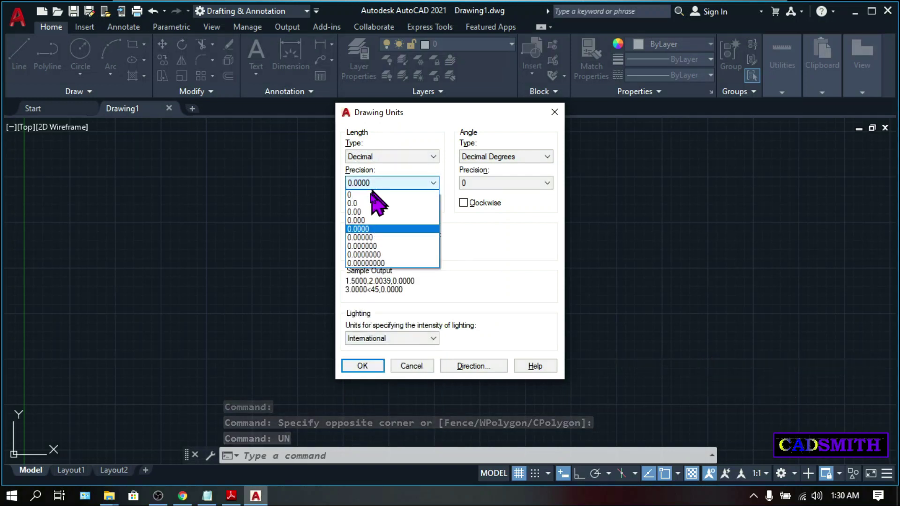
{"action": "left_click", "coordinate": [391, 192]}
{"action": "key", "text": "Return"}
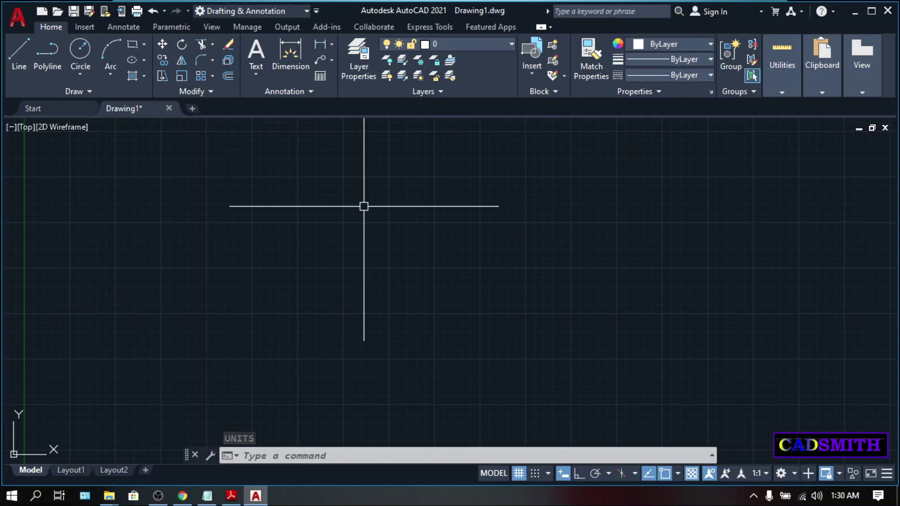
Step: Draw a 1000 by 1000 square from 0,0,0 and zoom to the drawing extents
{"action": "type", "text": "rec"}
{"action": "key", "text": "Return"}
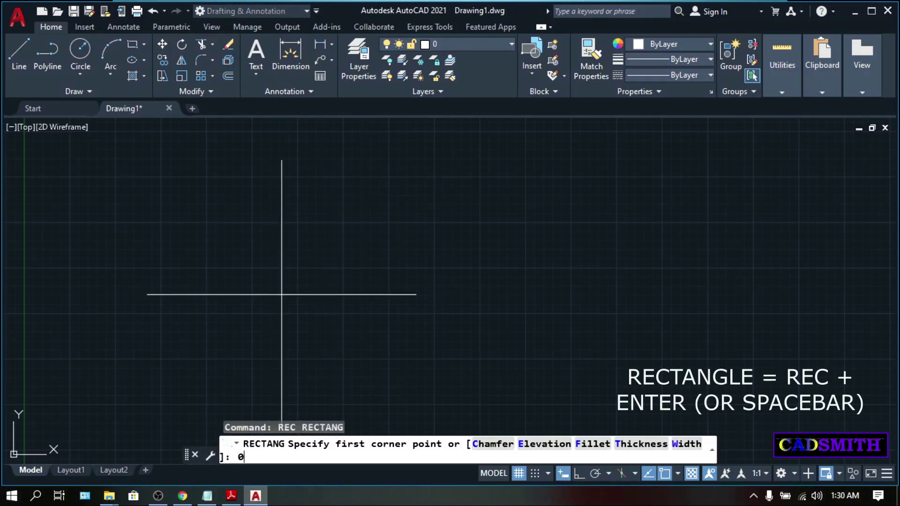
{"action": "type", "text": "0,0,0"}
{"action": "key", "text": "Return"}
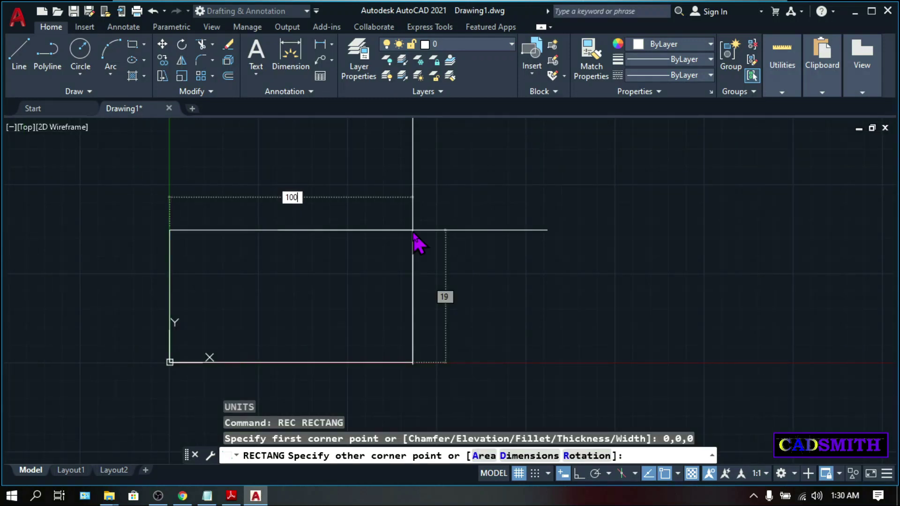
{"action": "type", "text": "1000"}
{"action": "key", "text": "Tab"}
{"action": "type", "text": "1000"}
{"action": "key", "text": "Return"}
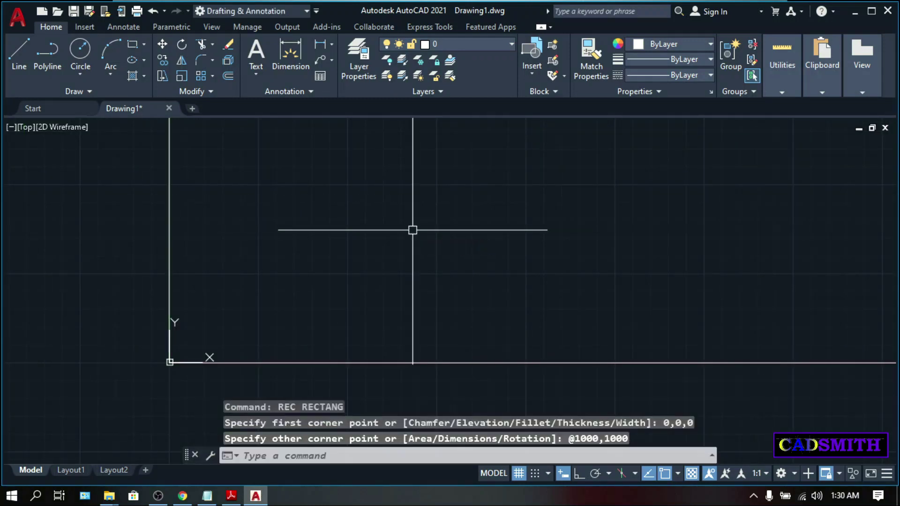
{"action": "type", "text": "z"}
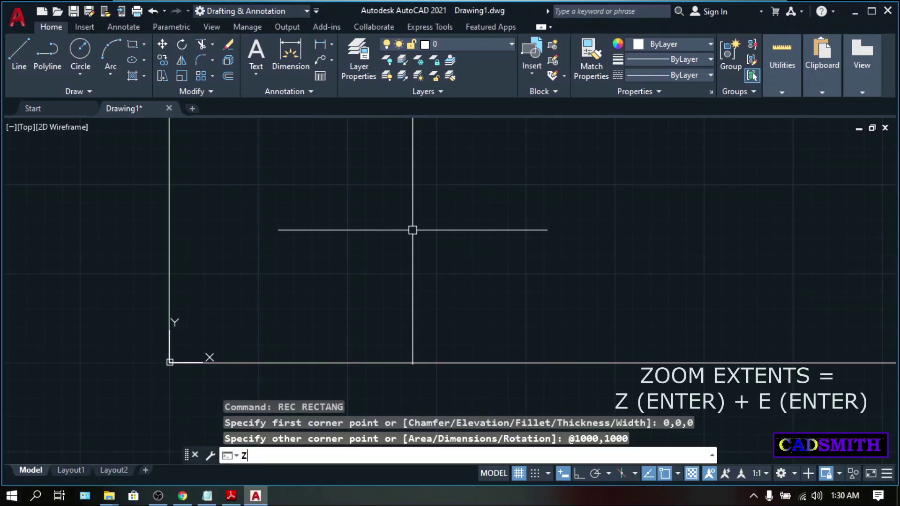
{"action": "key", "text": "Return"}
{"action": "type", "text": "e"}
{"action": "key", "text": "Return"}
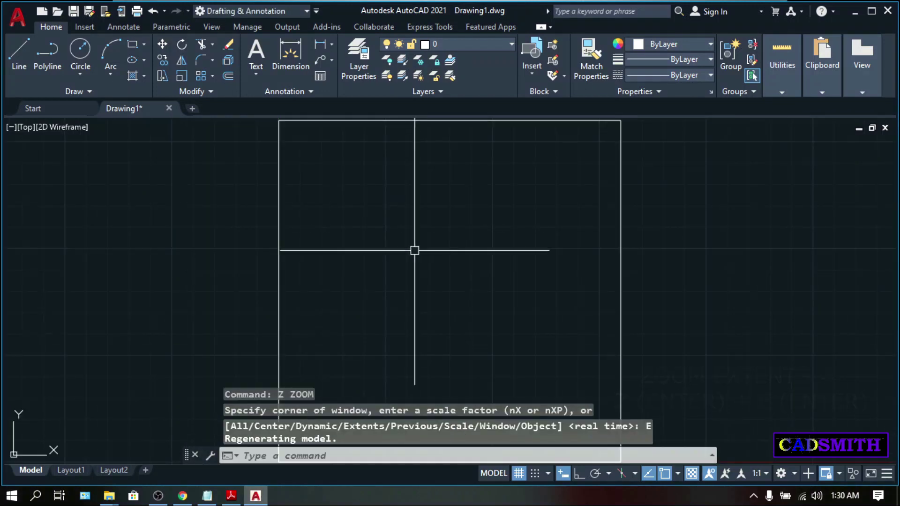
Step: Draw a circle of radius 150 to the right of the square
{"action": "type", "text": "c"}
{"action": "key", "text": "Return"}
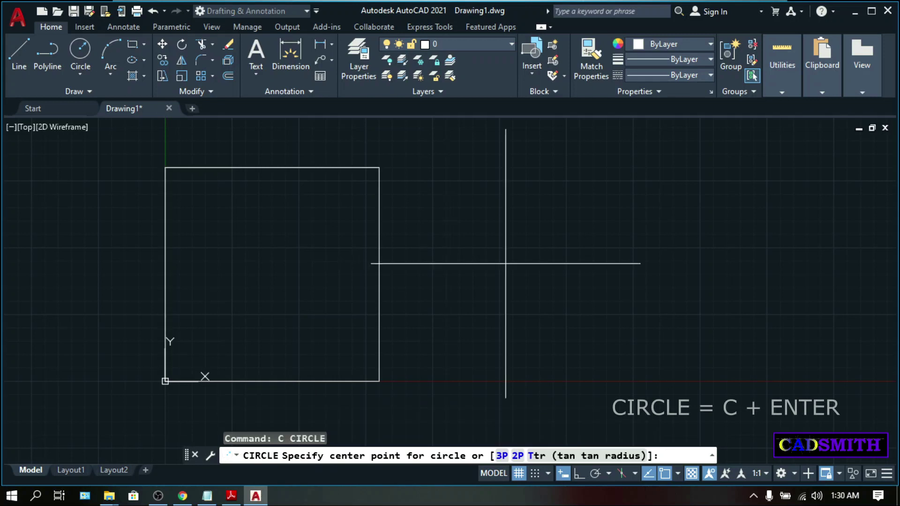
{"action": "left_click", "coordinate": [530, 270]}
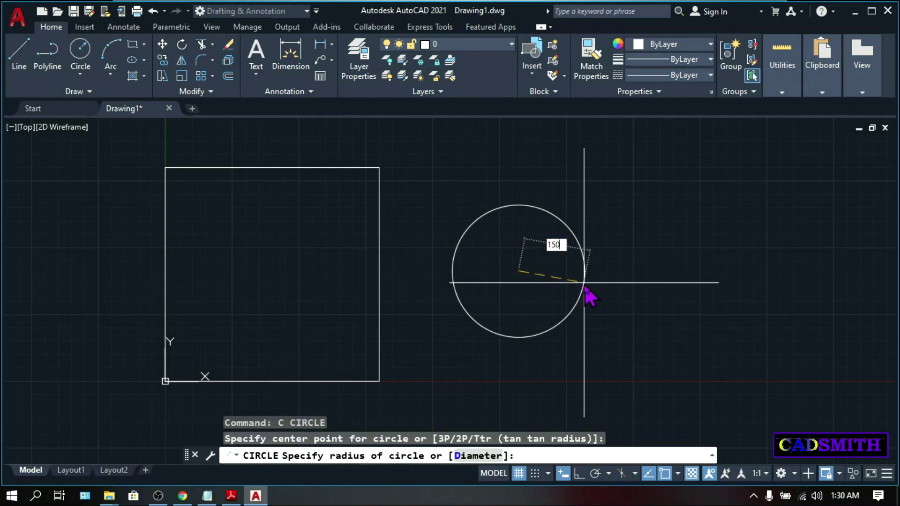
{"action": "key", "text": "Return"}
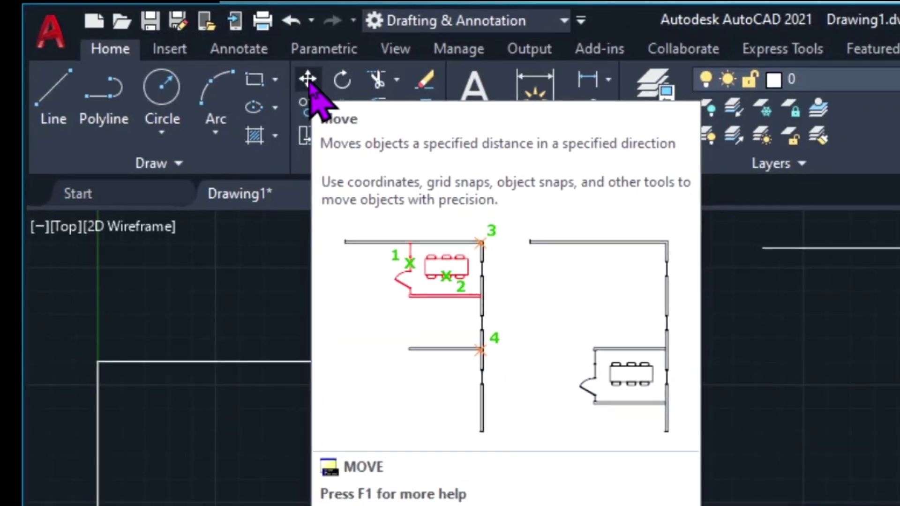
Step: Move the circle 500 units to the left with Ortho on
{"action": "left_click", "coordinate": [349, 89]}
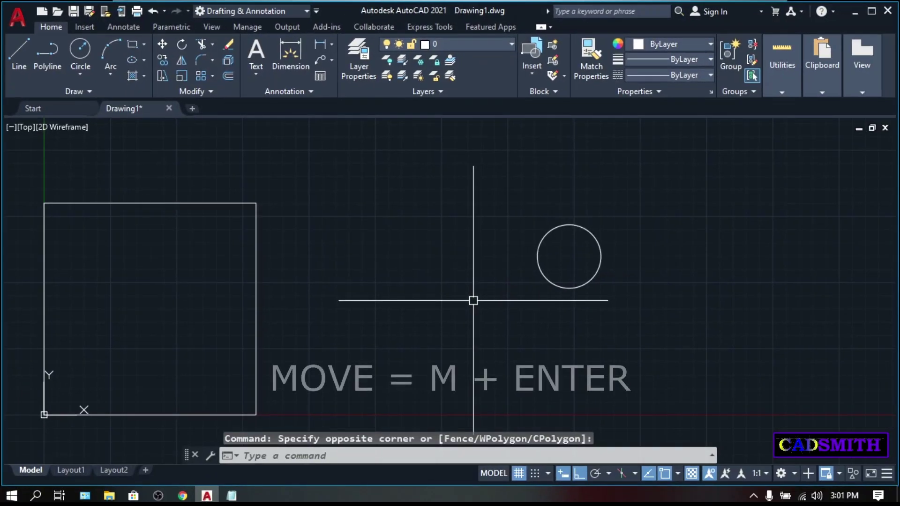
{"action": "type", "text": "m"}
{"action": "key", "text": "Return"}
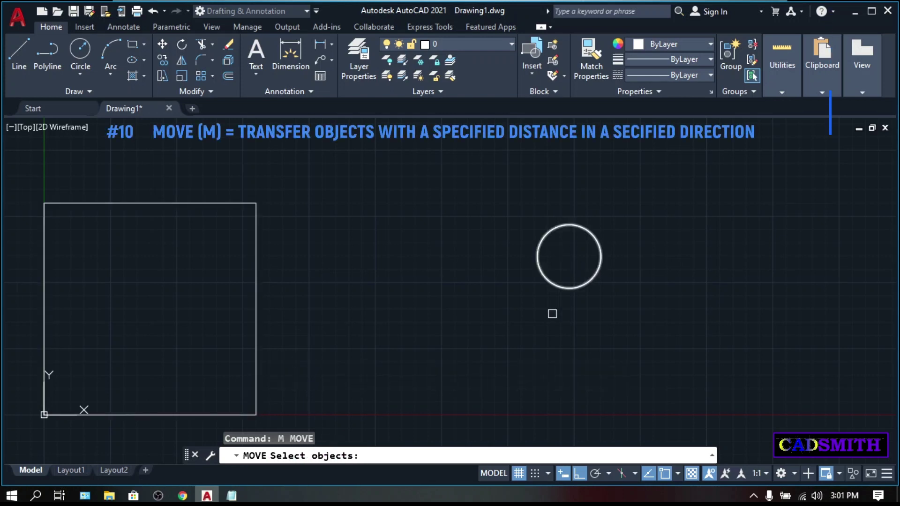
{"action": "left_click", "coordinate": [538, 288]}
{"action": "key", "text": "Return"}
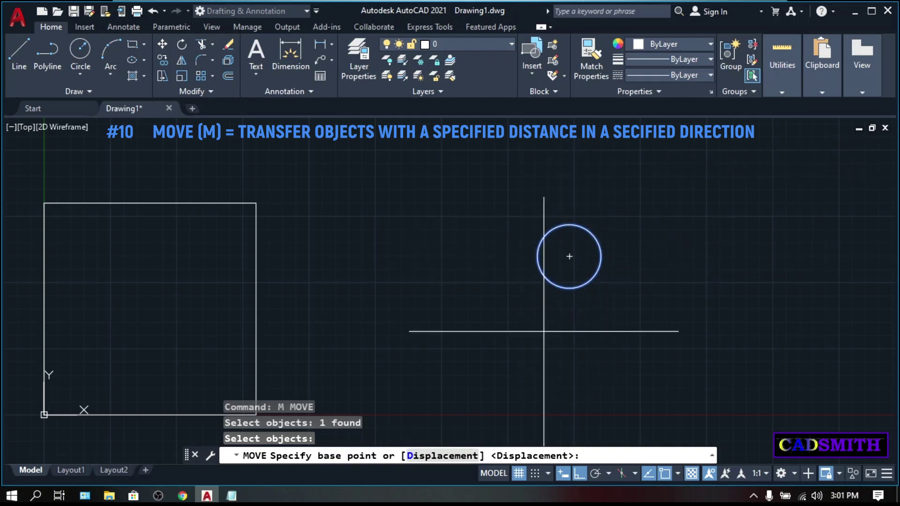
{"action": "left_click", "coordinate": [668, 361]}
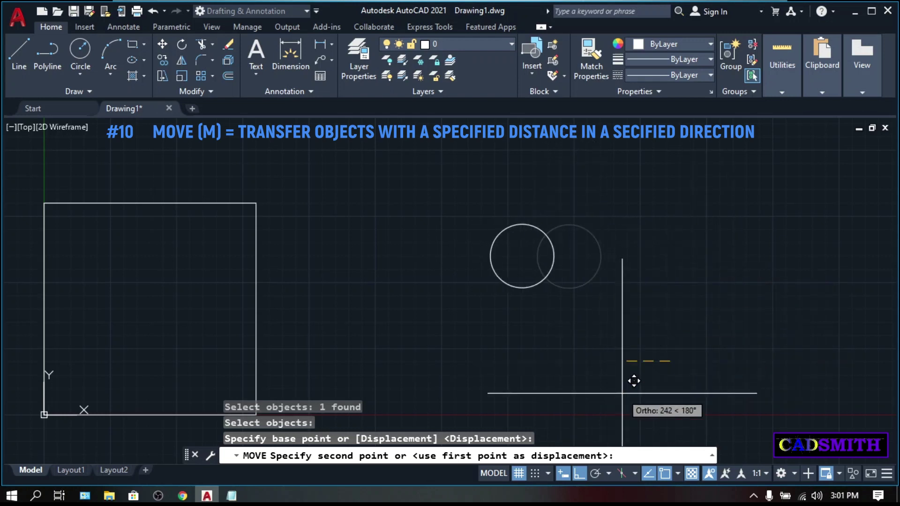
{"action": "key", "text": "F8"}
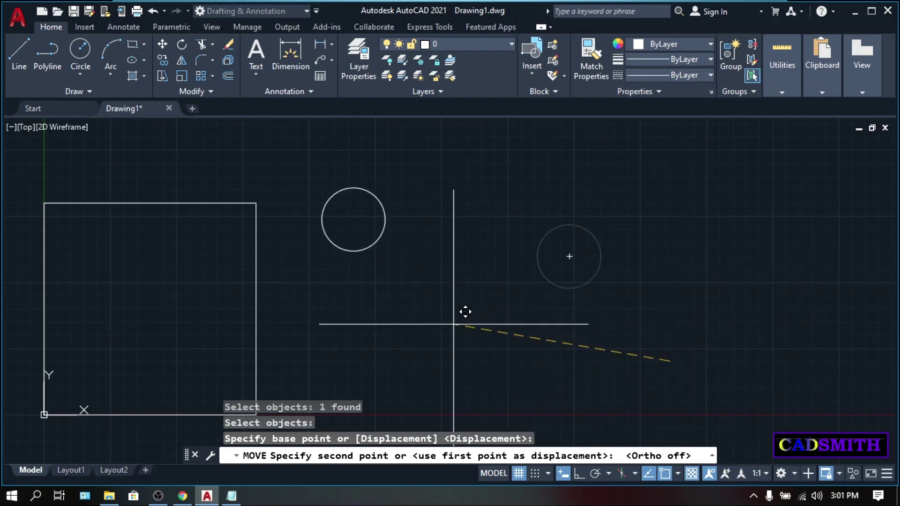
{"action": "key", "text": "F8"}
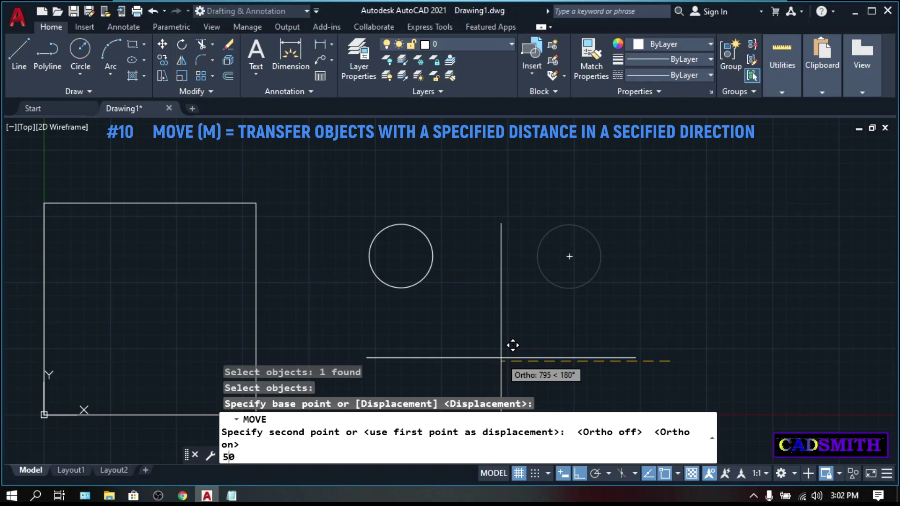
{"action": "type", "text": "00"}
{"action": "key", "text": "Return"}
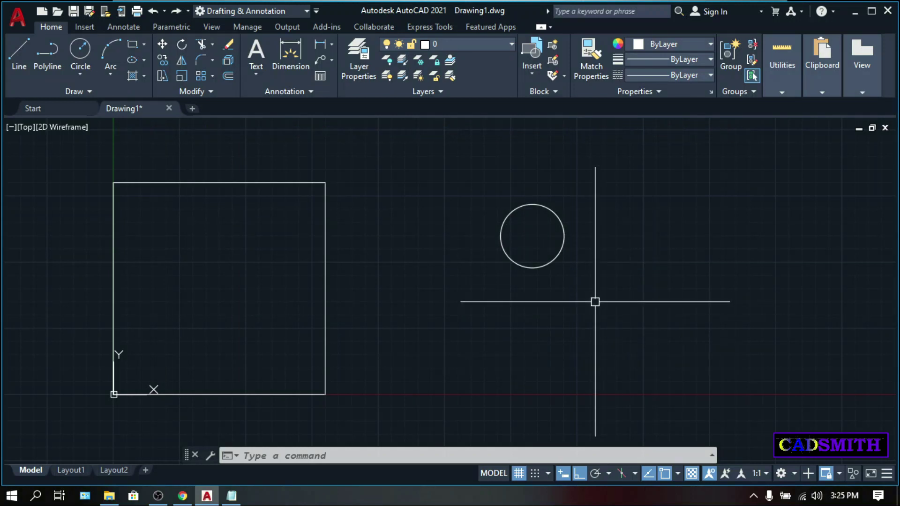
Step: Move the circle from its centre to the square's centre using Osnap and object snap tracking
{"action": "type", "text": "m"}
{"action": "key", "text": "Return"}
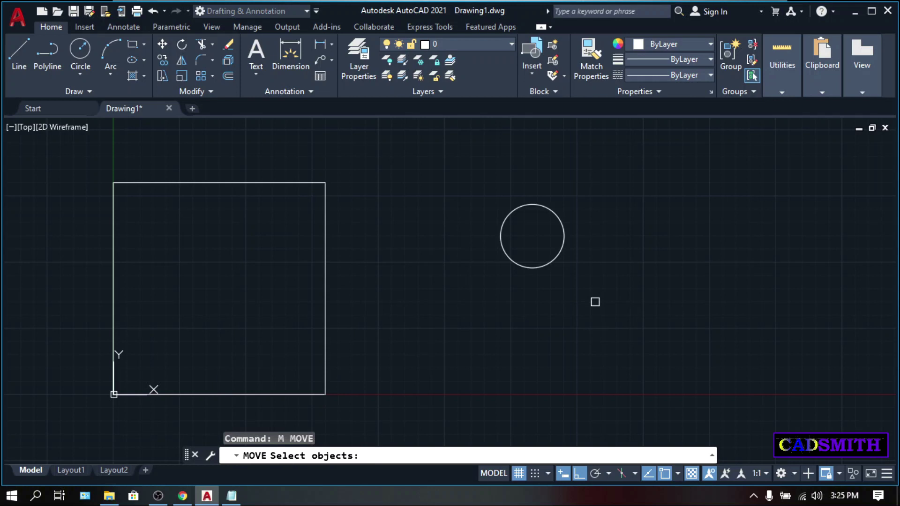
{"action": "left_click", "coordinate": [536, 269]}
{"action": "key", "text": "Return"}
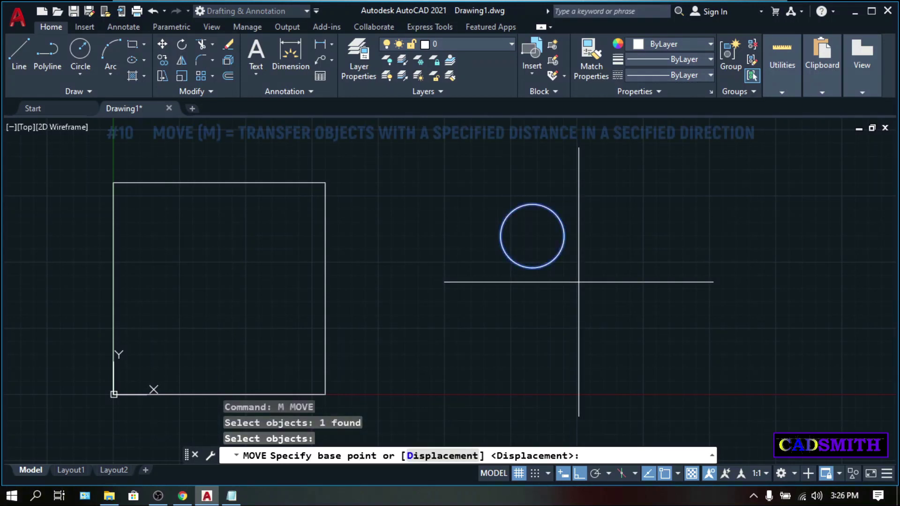
{"action": "key", "text": "F3"}
{"action": "key", "text": "F3"}
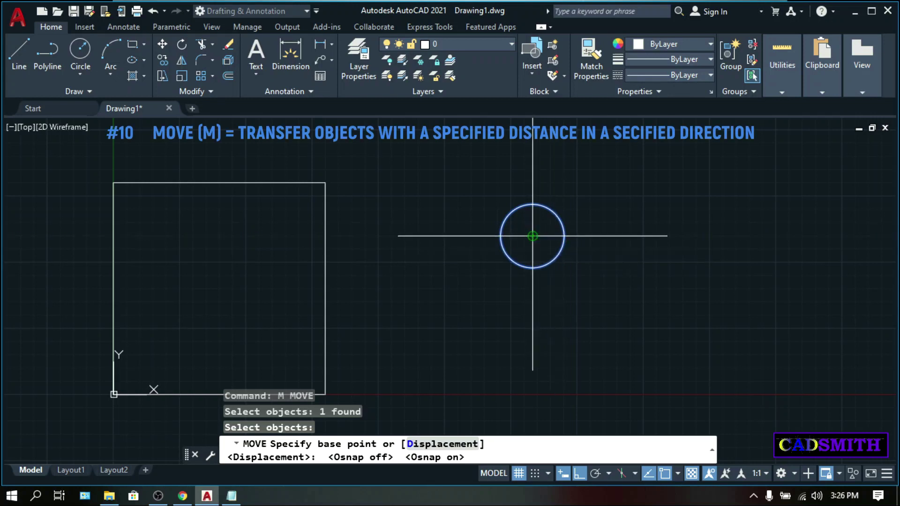
{"action": "left_click", "coordinate": [532, 235]}
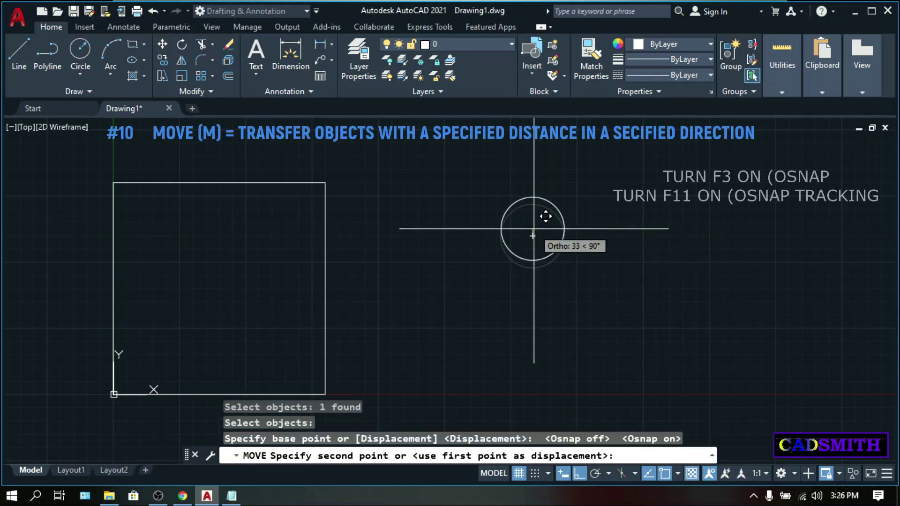
{"action": "key", "text": "F8"}
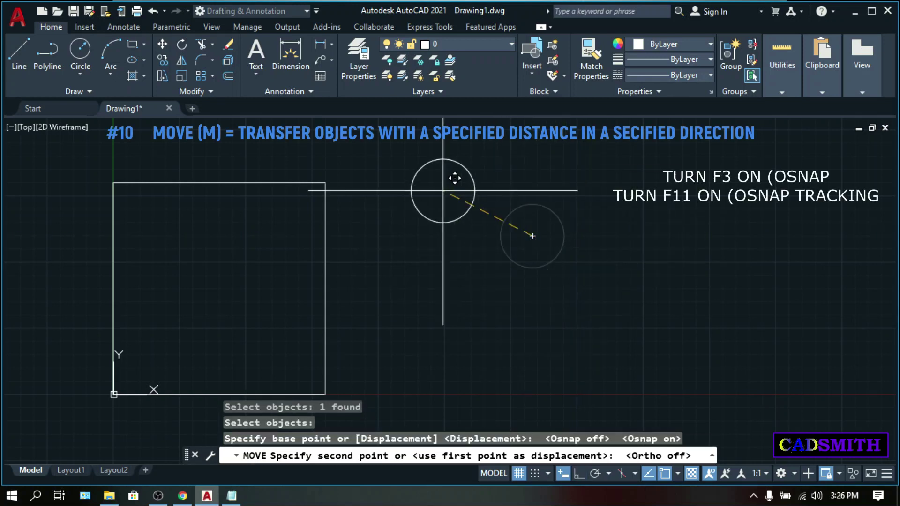
{"action": "key", "text": "F11"}
{"action": "key", "text": "F11"}
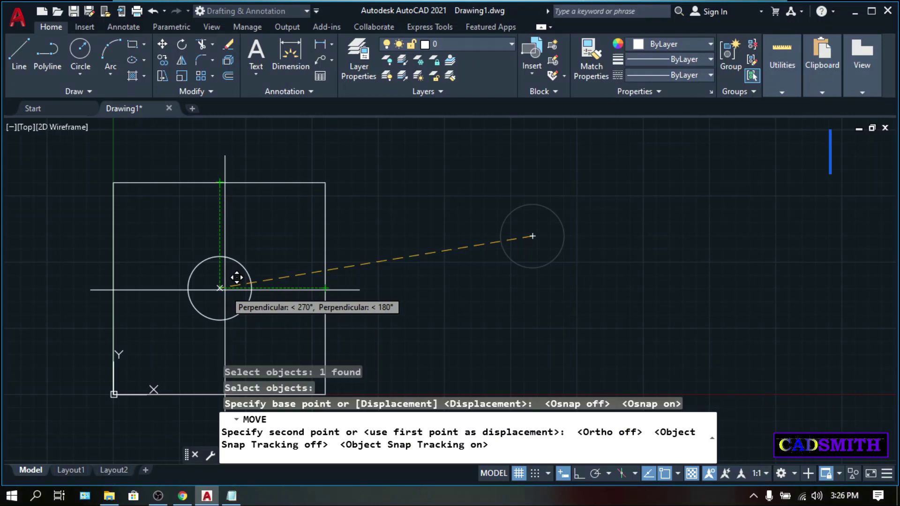
{"action": "left_click", "coordinate": [221, 288]}
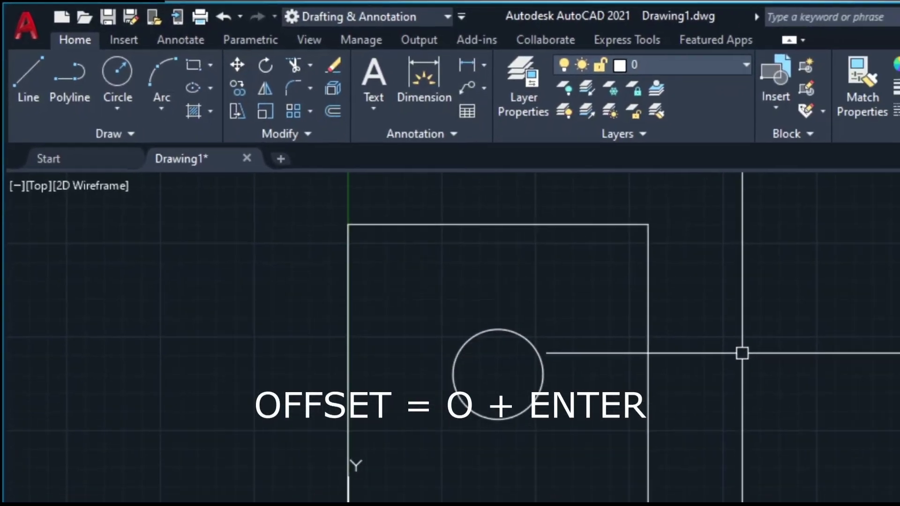
Step: Offset the square 50 units inward to create an inner square
{"action": "type", "text": "o"}
{"action": "key", "text": "Return"}
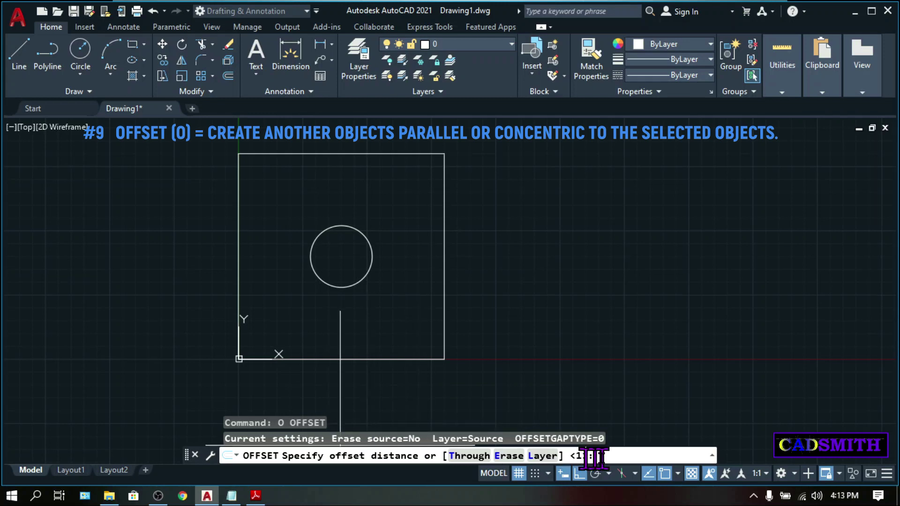
{"action": "type", "text": "0"}
{"action": "key", "text": "Return"}
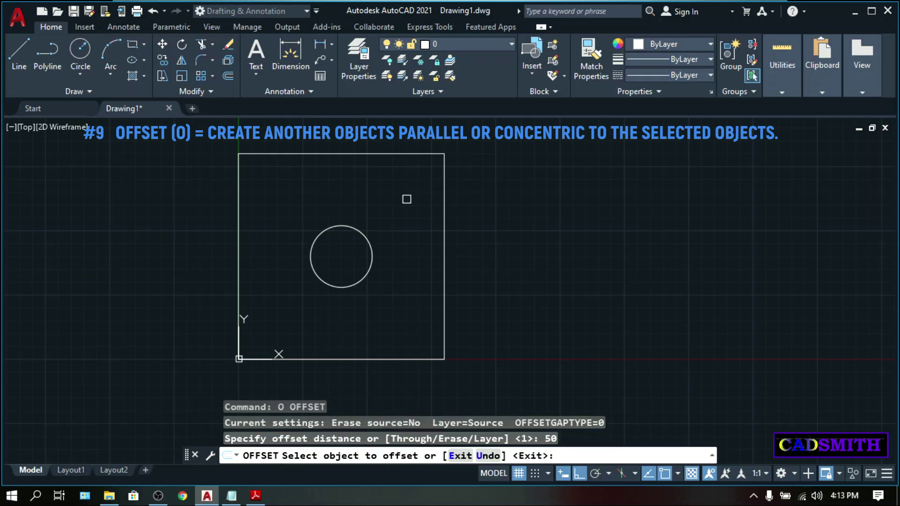
{"action": "left_click", "coordinate": [407, 154]}
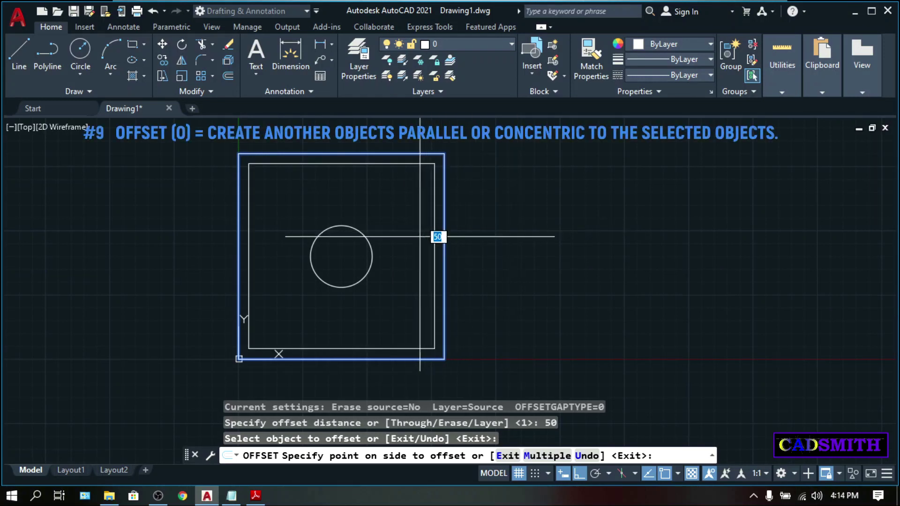
{"action": "left_click", "coordinate": [399, 239]}
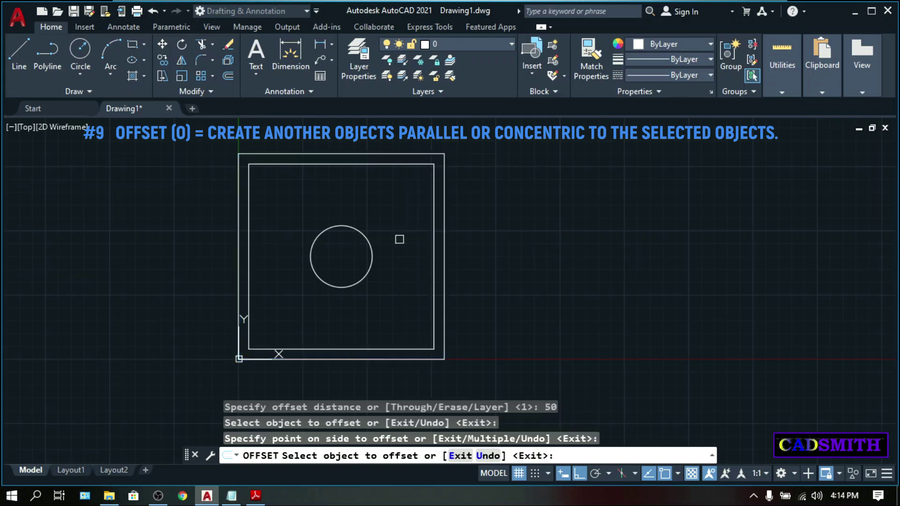
{"action": "key", "text": "Return"}
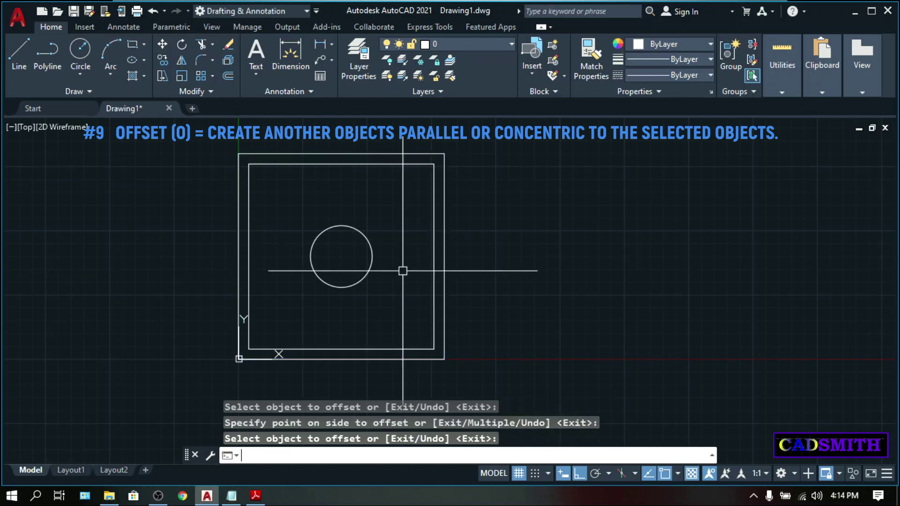
Step: Offset the circle outward repeatedly by 50 until six concentric circles exist
{"action": "type", "text": "o"}
{"action": "key", "text": "Return"}
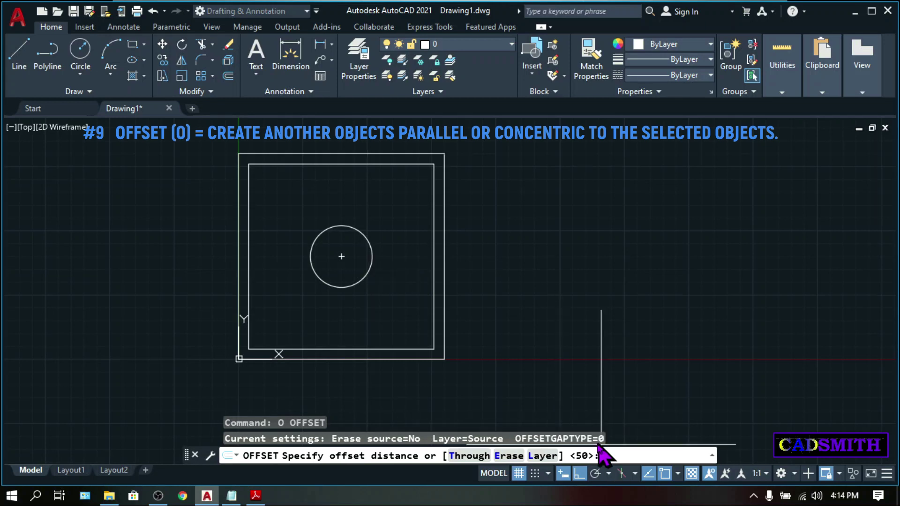
{"action": "key", "text": "Return"}
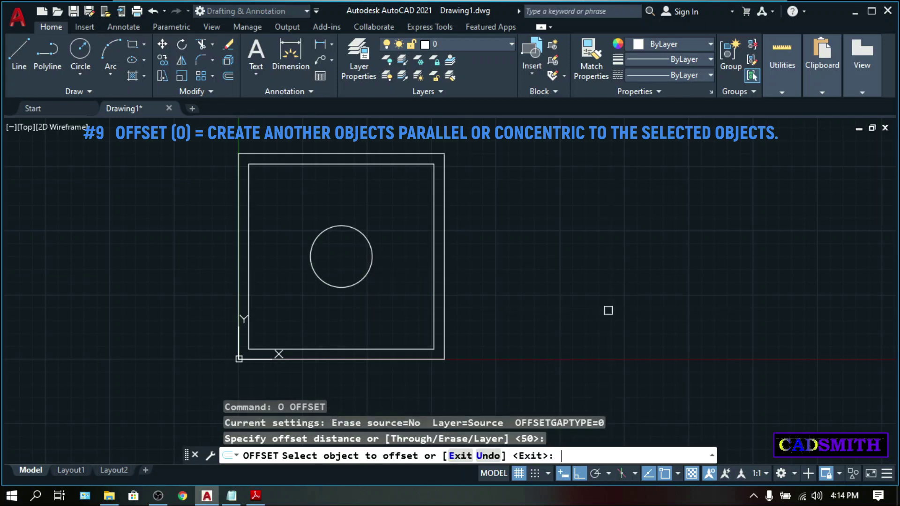
{"action": "left_click", "coordinate": [370, 241]}
{"action": "left_click", "coordinate": [378, 213]}
{"action": "left_click", "coordinate": [367, 226]}
{"action": "left_click", "coordinate": [386, 204]}
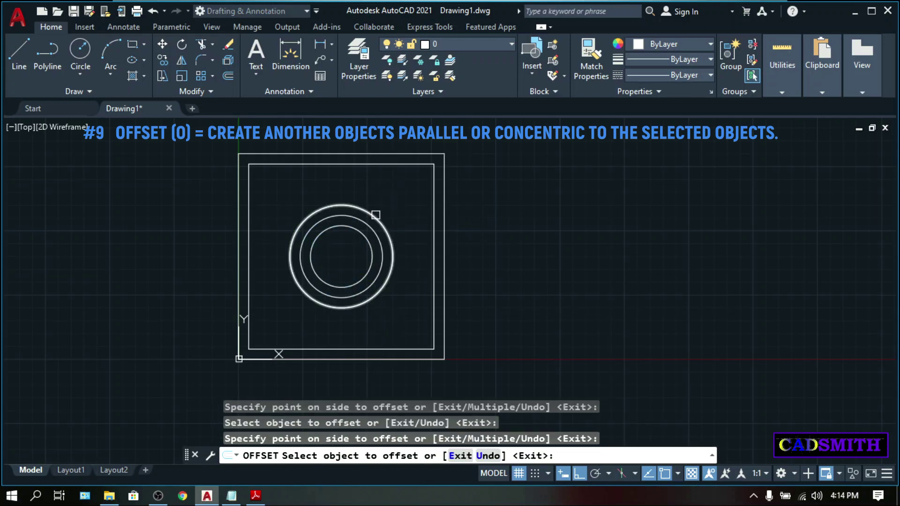
{"action": "left_click", "coordinate": [375, 214]}
{"action": "left_click", "coordinate": [396, 188]}
{"action": "left_click", "coordinate": [389, 206]}
{"action": "left_click", "coordinate": [401, 196]}
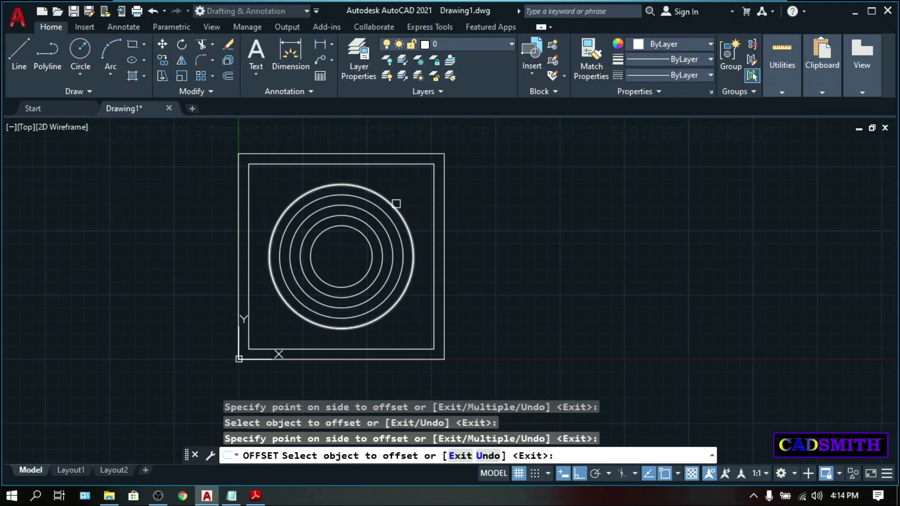
{"action": "left_click", "coordinate": [396, 204]}
{"action": "left_click", "coordinate": [412, 181]}
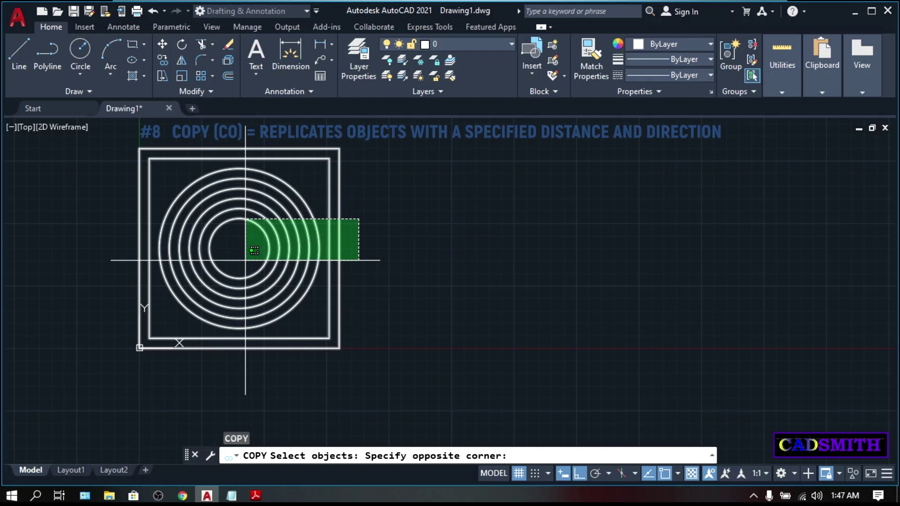
Step: Copy the square, inner square and rings 2000 units to the right
{"action": "left_click", "coordinate": [254, 262]}
{"action": "key", "text": "Return"}
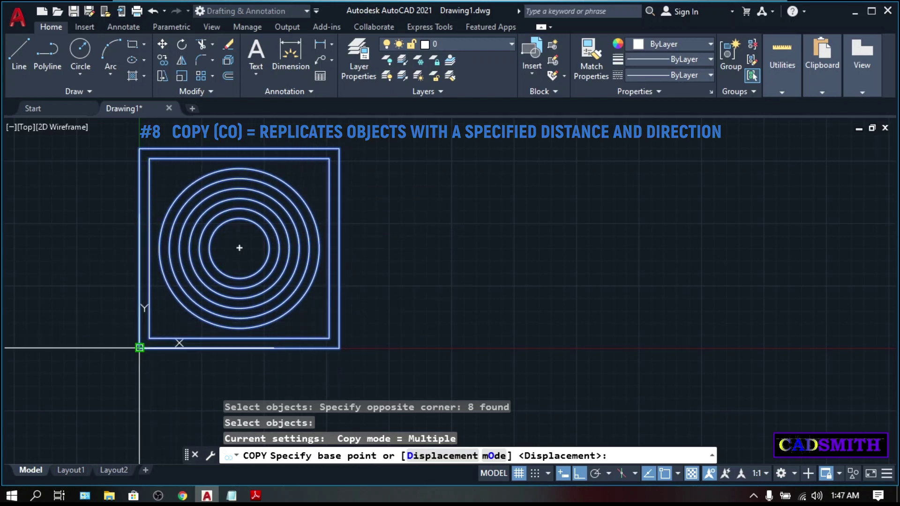
{"action": "left_click", "coordinate": [377, 381]}
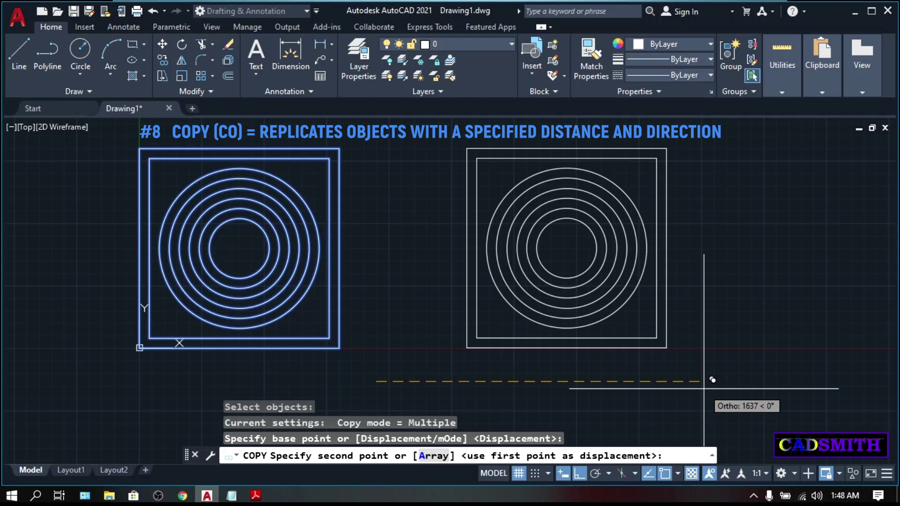
{"action": "type", "text": "2000"}
{"action": "key", "text": "Return"}
{"action": "key", "text": "Return"}
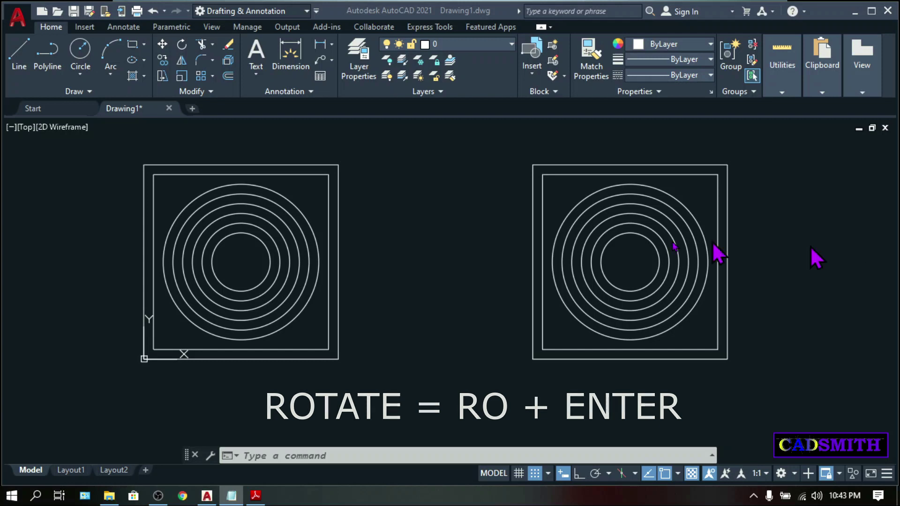
Step: Turn on Polar tracking with F10 for the small upright rectangle
{"action": "key", "text": "F10"}
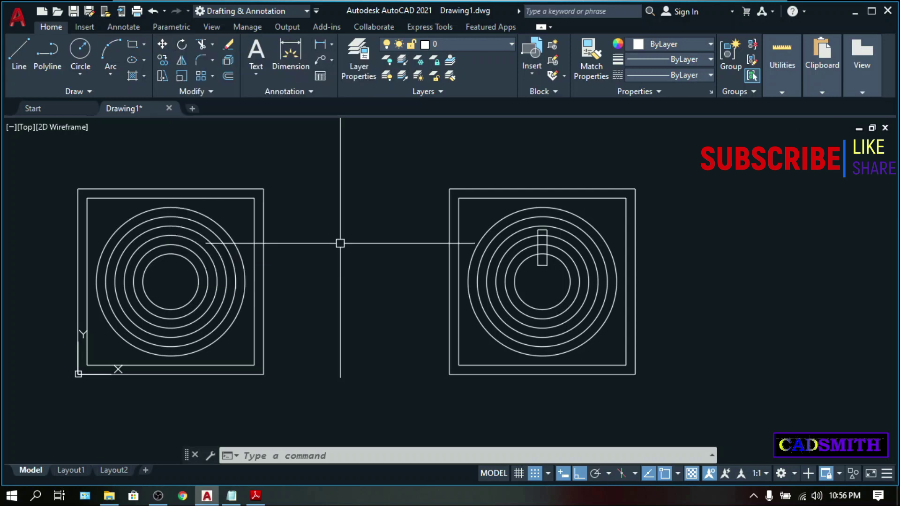
Step: Rotate the copied square, rings and rectangle 180° about the rings' centre using Polar tracking
{"action": "type", "text": "ro"}
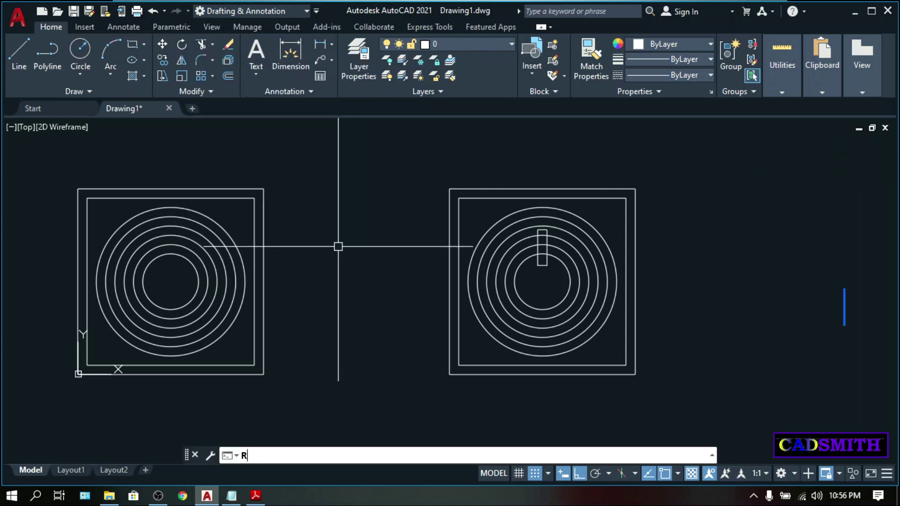
{"action": "key", "text": "Return"}
{"action": "left_click", "coordinate": [683, 191]}
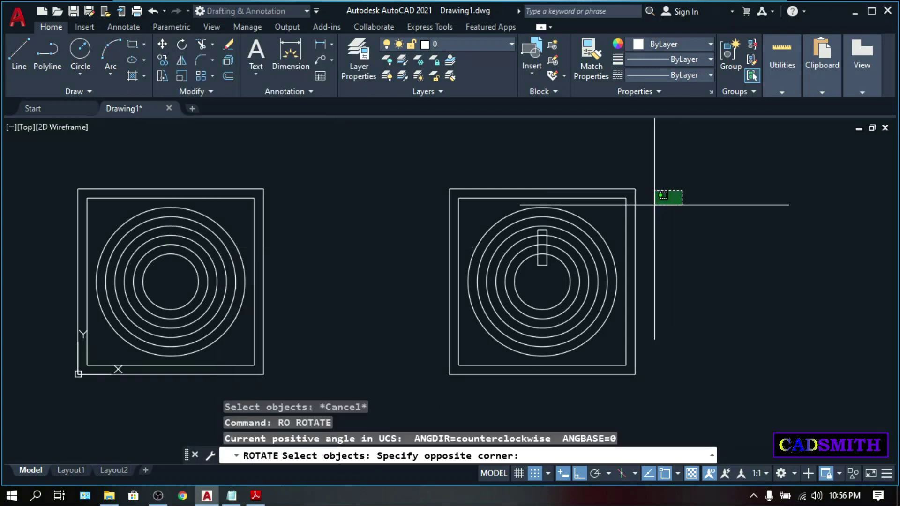
{"action": "left_click", "coordinate": [403, 306]}
{"action": "key", "text": "Return"}
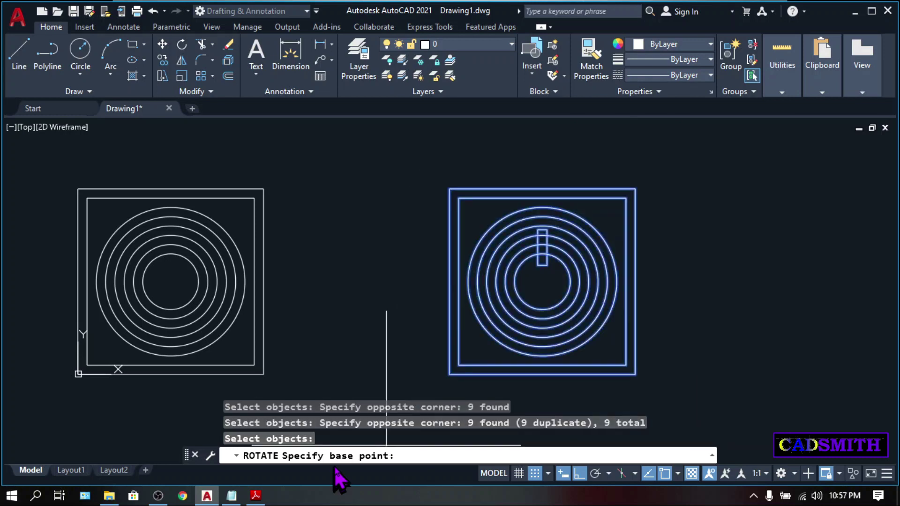
{"action": "left_click", "coordinate": [542, 281]}
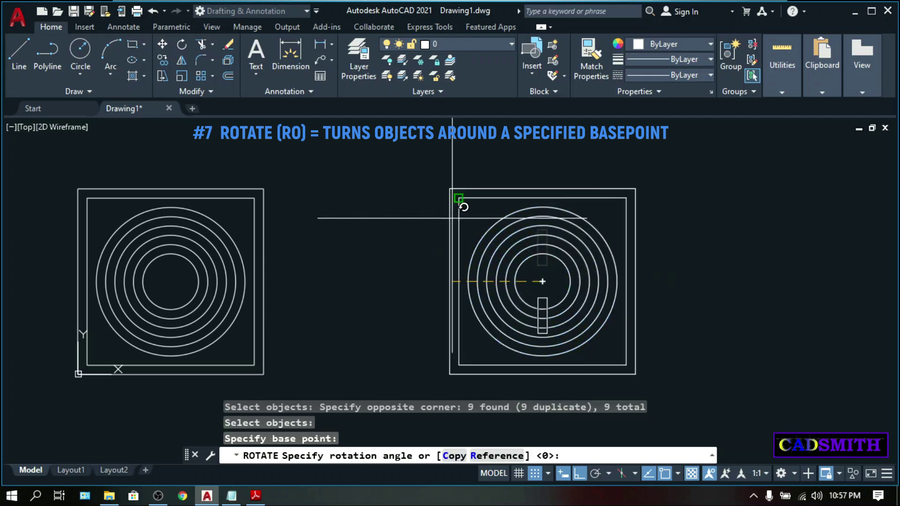
{"action": "key", "text": "F8"}
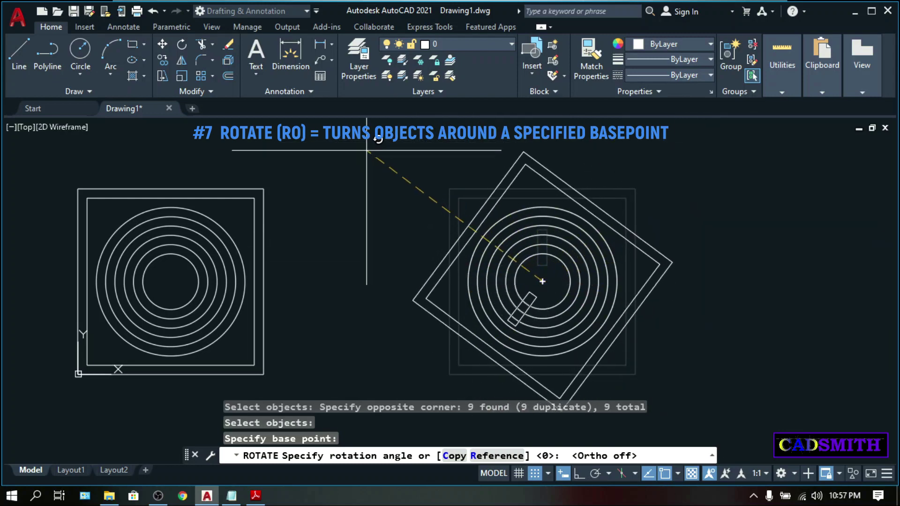
{"action": "left_click", "coordinate": [595, 473]}
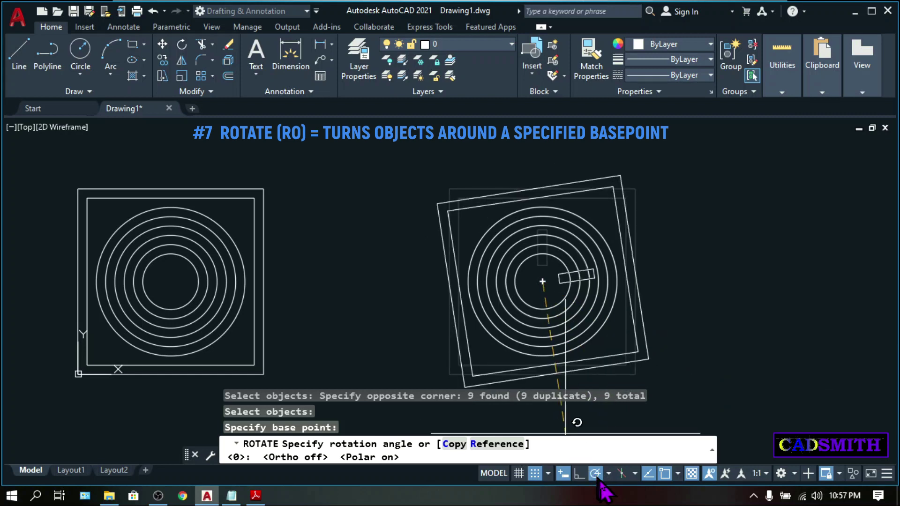
{"action": "right_click", "coordinate": [596, 475]}
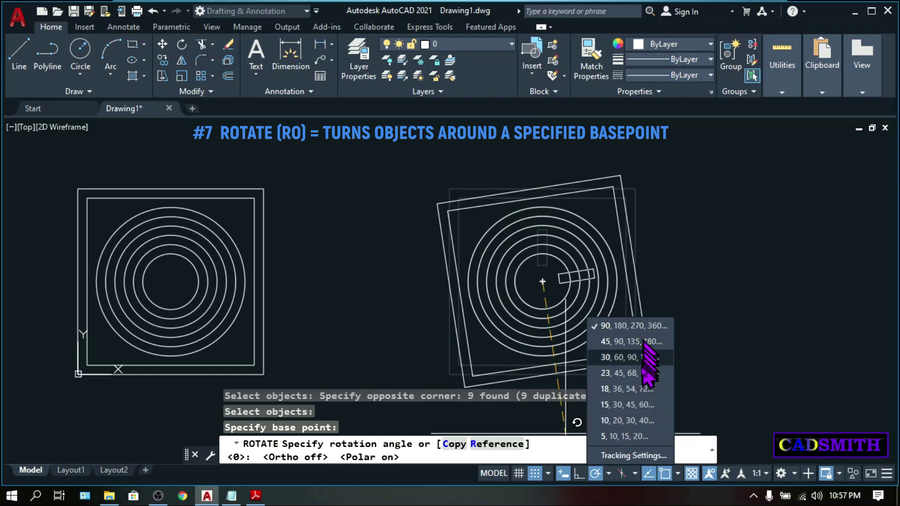
{"action": "left_click", "coordinate": [620, 373]}
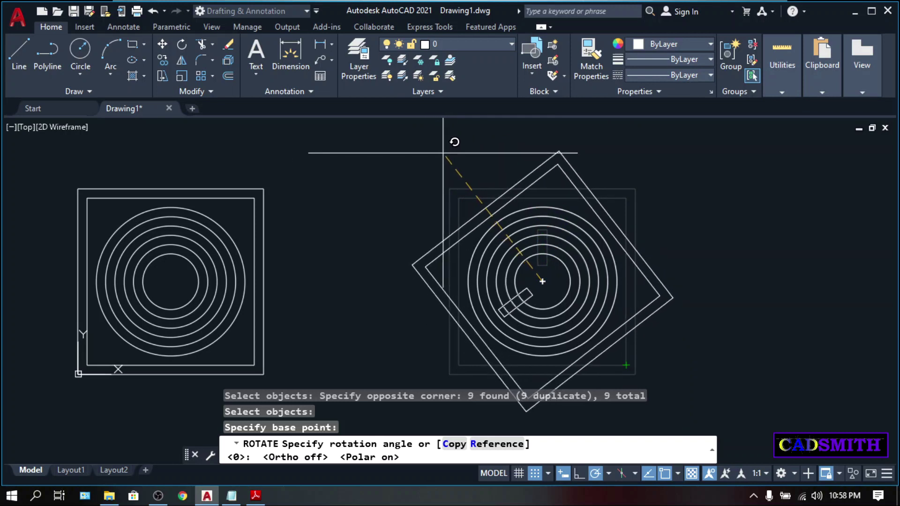
{"action": "left_click", "coordinate": [389, 278]}
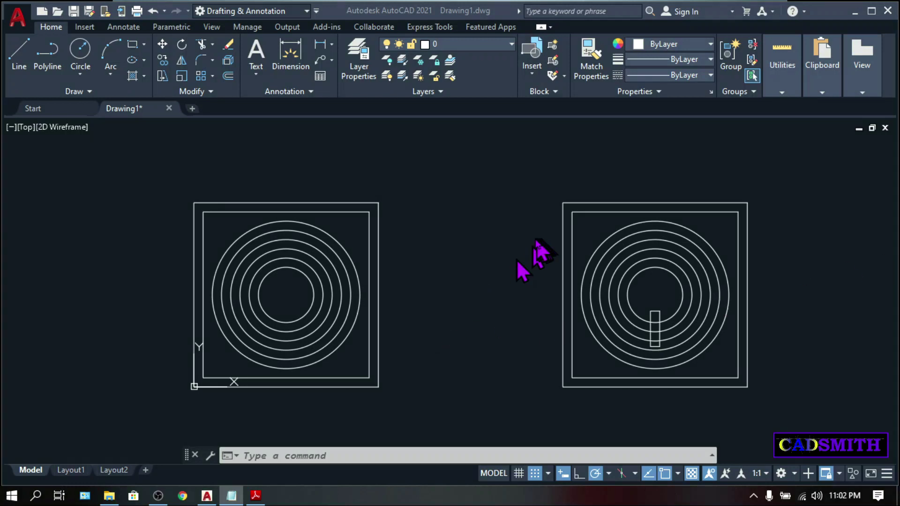
Step: Draw a 2000-unit horizontal line with Ortho above both ring squares
{"action": "middle_click_drag", "start_coordinate": [509, 211], "coordinate": [471, 352]}
{"action": "type", "text": "l"}
{"action": "key", "text": "Return"}
{"action": "left_click", "coordinate": [293, 185]}
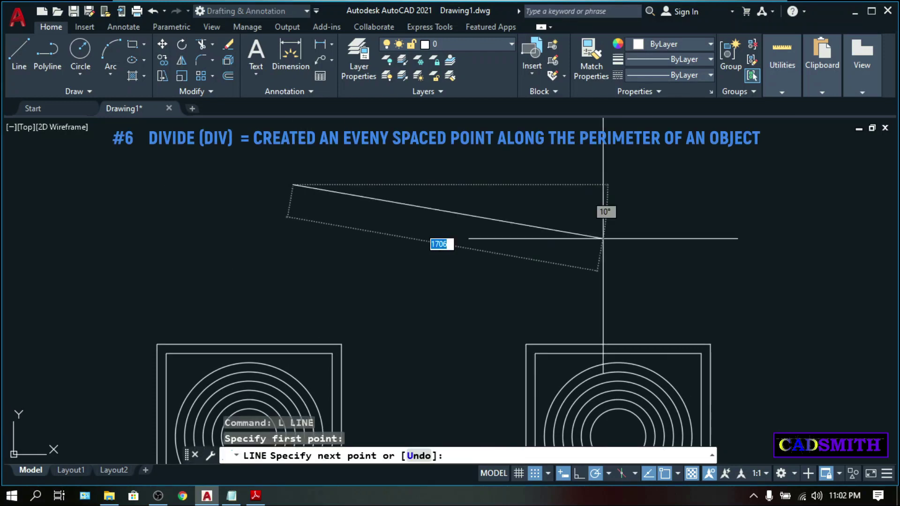
{"action": "key", "text": "F8"}
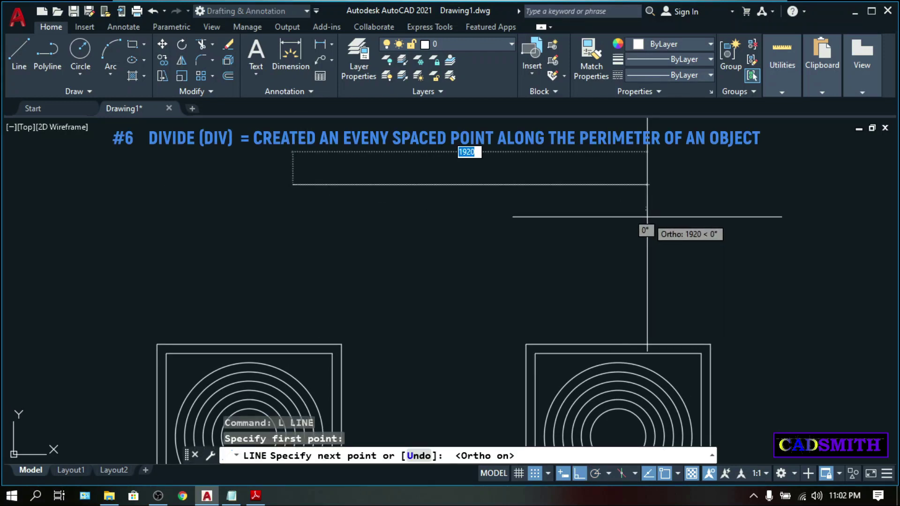
{"action": "type", "text": "2000"}
{"action": "key", "text": "Return"}
{"action": "key", "text": "Return"}
{"action": "scroll", "coordinate": [295, 386], "scroll_direction": "down", "scroll_amount": 2}
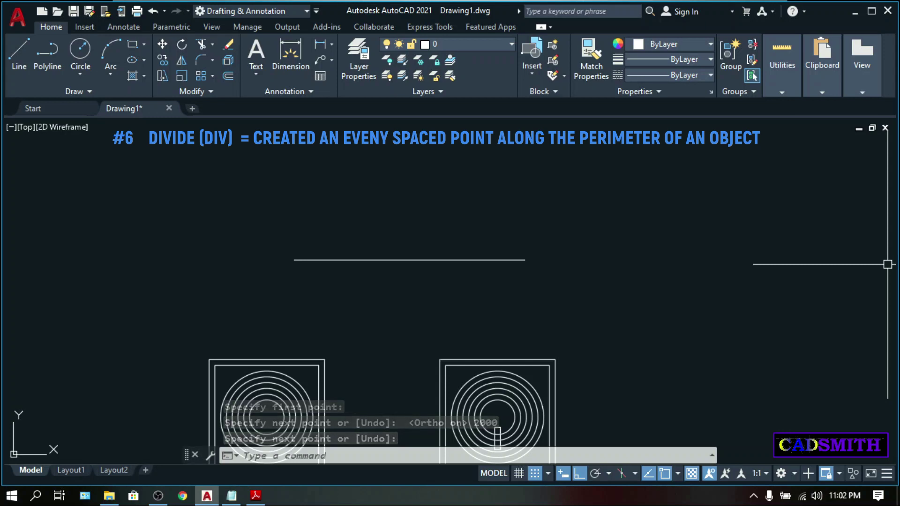
{"action": "left_click", "coordinate": [117, 92]}
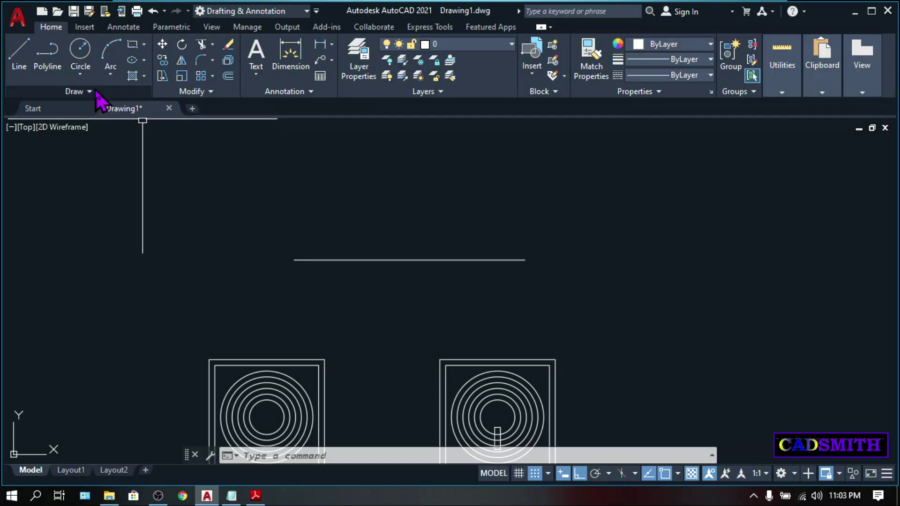
Step: Divide the horizontal line into 7 equal segments with DIV
{"action": "type", "text": "DIC"}
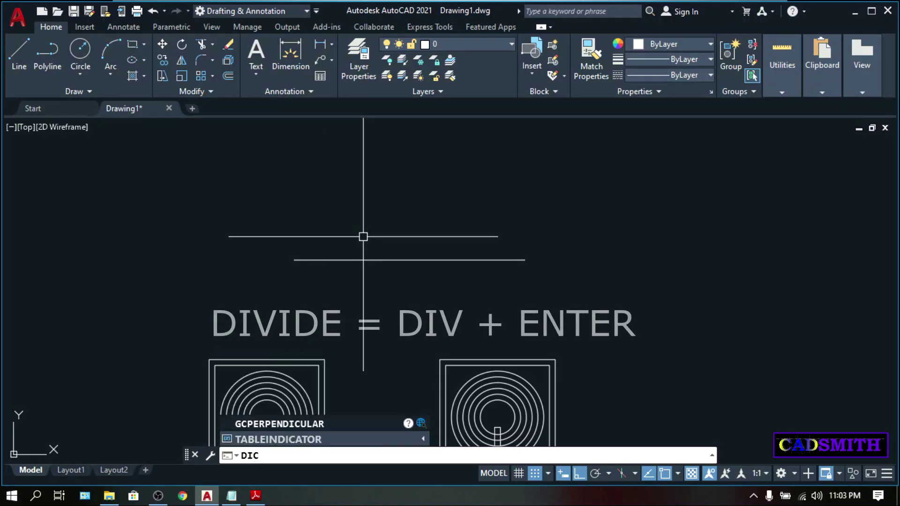
{"action": "key", "text": "BackSpace"}
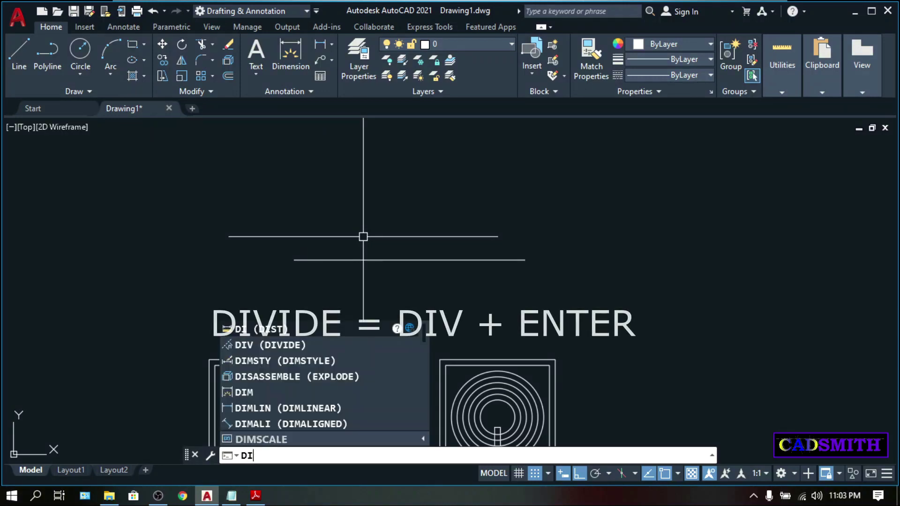
{"action": "type", "text": "V"}
{"action": "key", "text": "Return"}
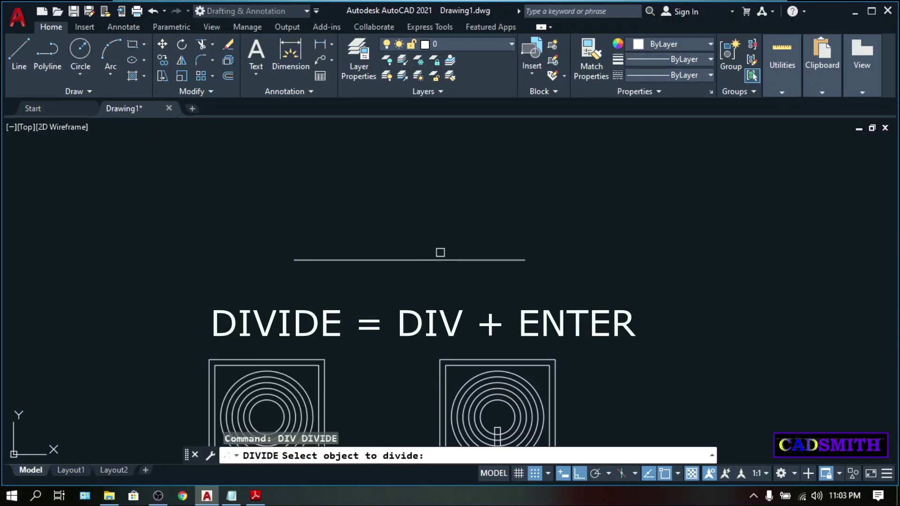
{"action": "left_click", "coordinate": [437, 260]}
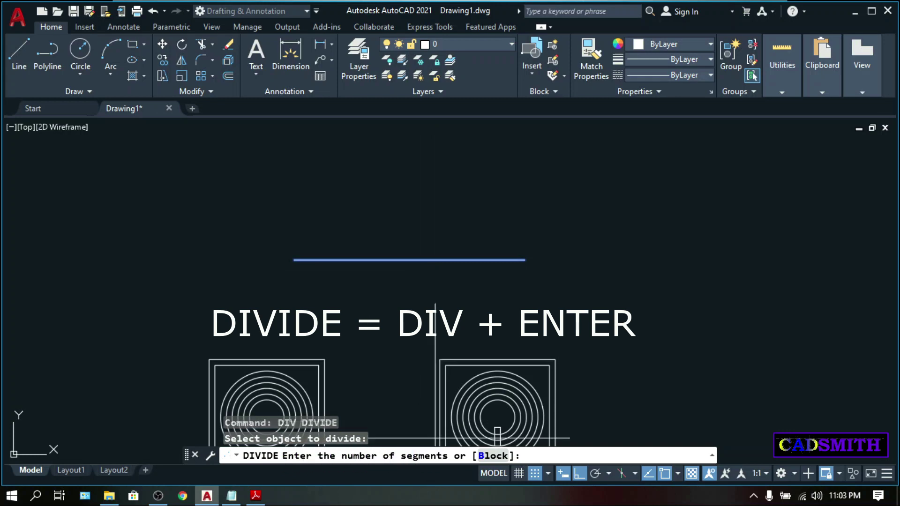
{"action": "type", "text": "7"}
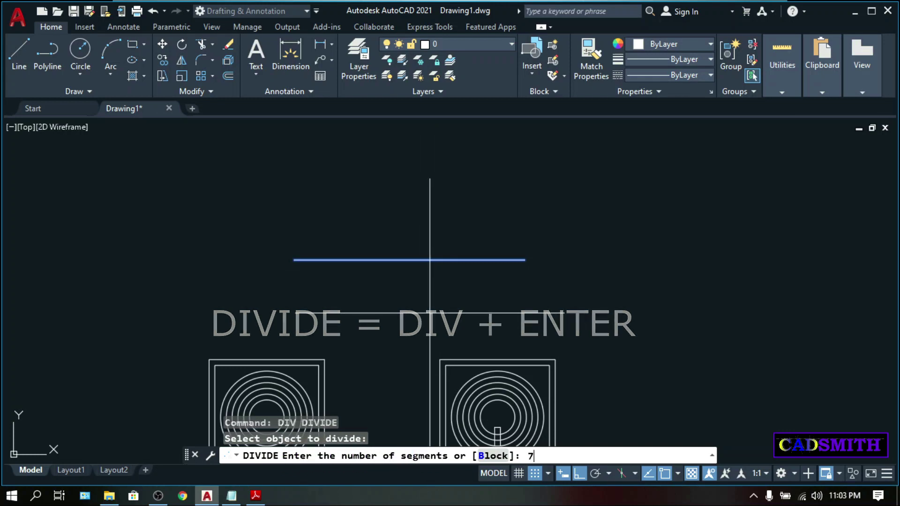
{"action": "key", "text": "Return"}
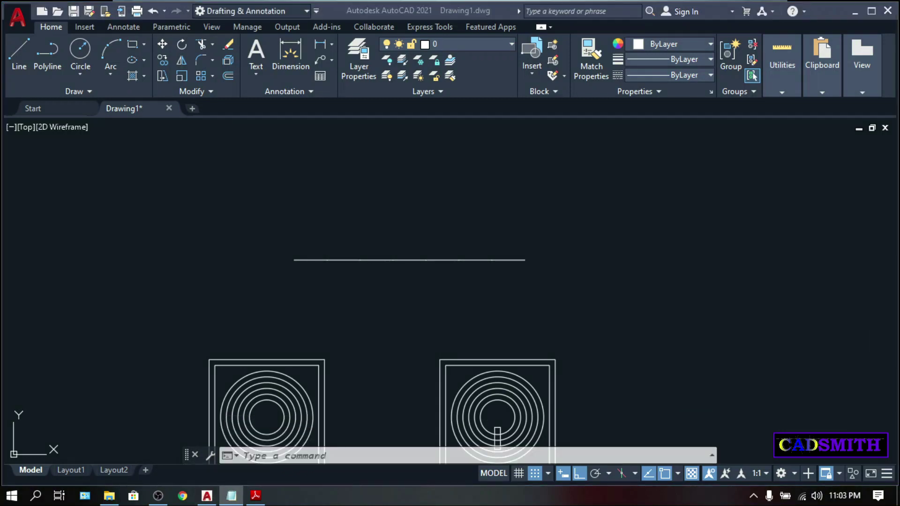
Step: Select the divided line, start a Move, then cancel it
{"action": "left_click", "coordinate": [171, 257]}
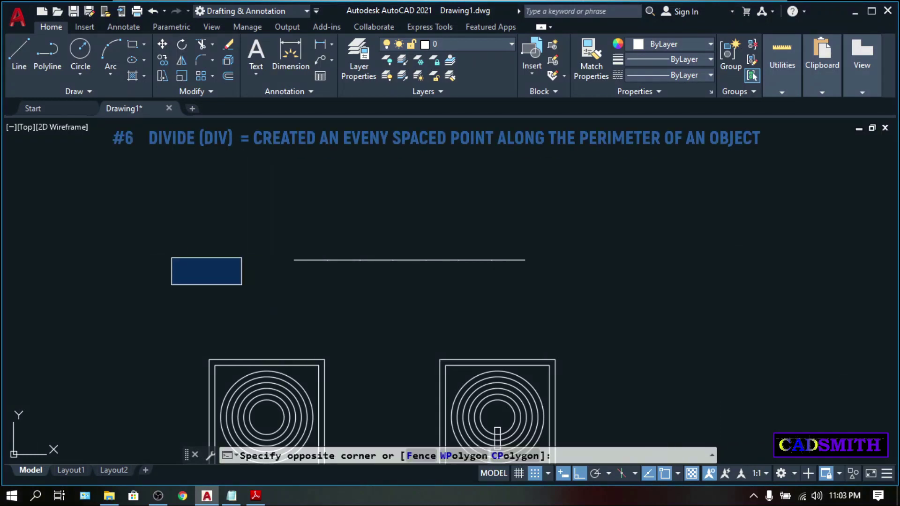
{"action": "left_click", "coordinate": [281, 282]}
{"action": "type", "text": "M"}
{"action": "key", "text": "Return"}
{"action": "left_click", "coordinate": [458, 296]}
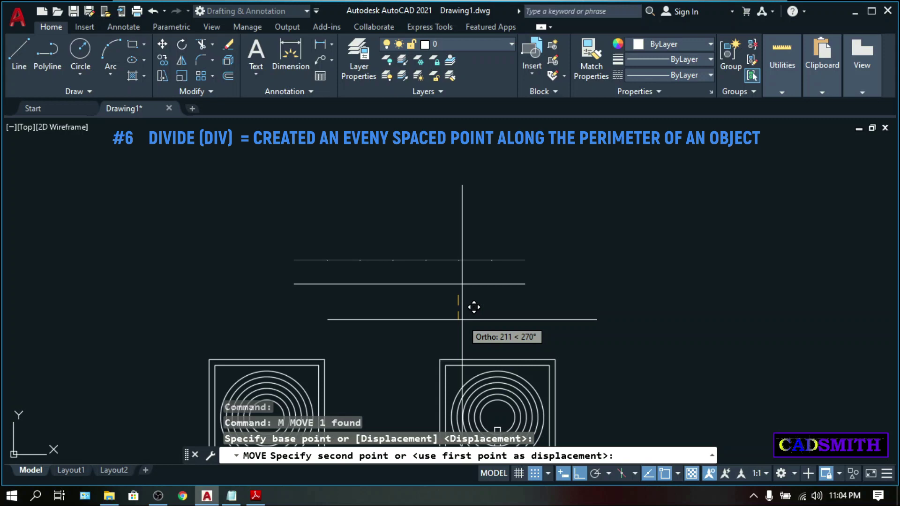
{"action": "key", "text": "Escape"}
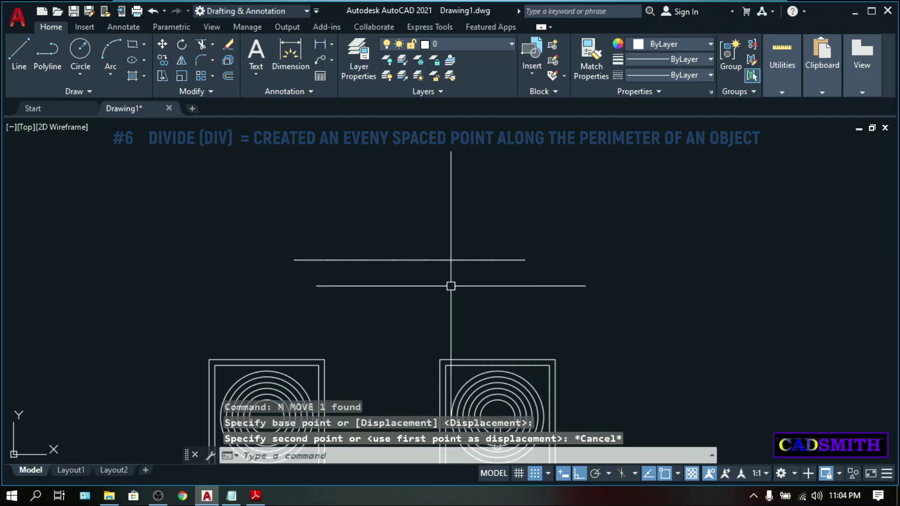
Step: Set the point style to plus-sign markers with a point size of 5
{"action": "type", "text": "DDPTYPE"}
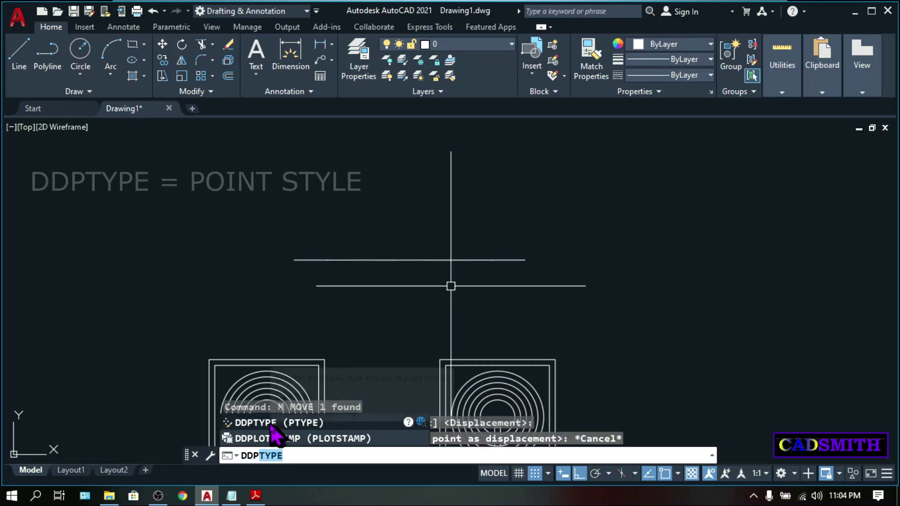
{"action": "left_click", "coordinate": [262, 423]}
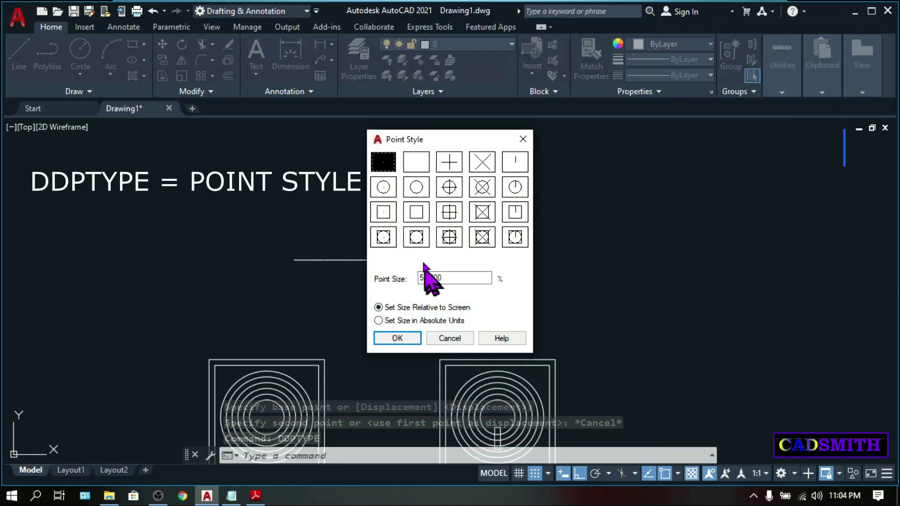
{"action": "left_click", "coordinate": [449, 165]}
{"action": "left_click_drag", "start_coordinate": [450, 278], "coordinate": [411, 281]}
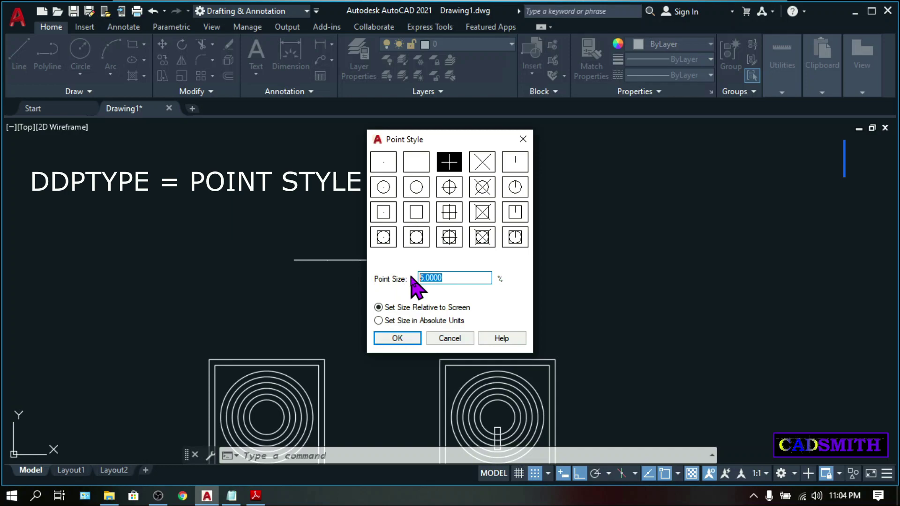
{"action": "type", "text": "5"}
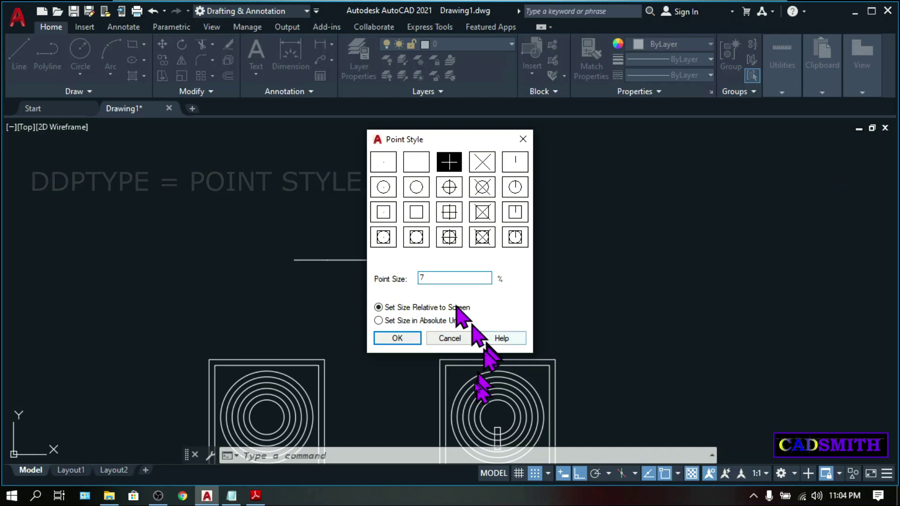
{"action": "left_click", "coordinate": [398, 338]}
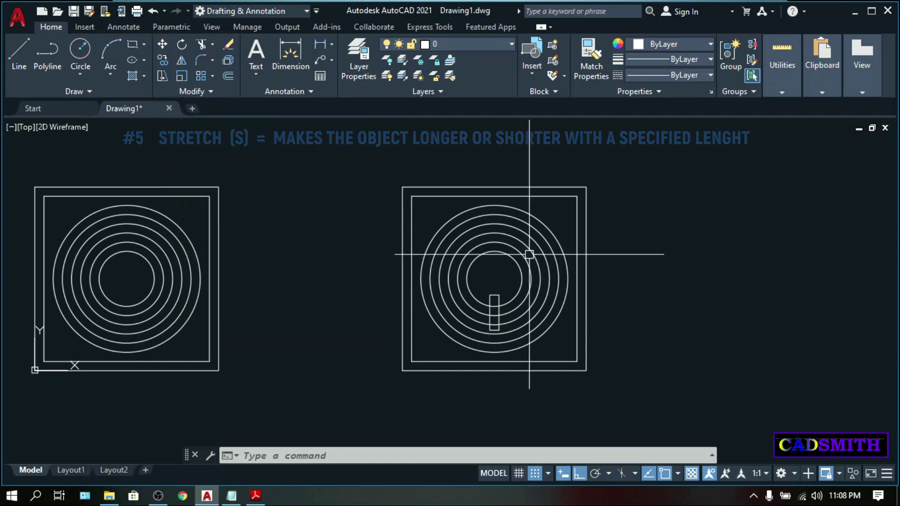
Step: Stretch the right edges of both nested right squares 500 units to the right
{"action": "type", "text": "s"}
{"action": "key", "text": "Return"}
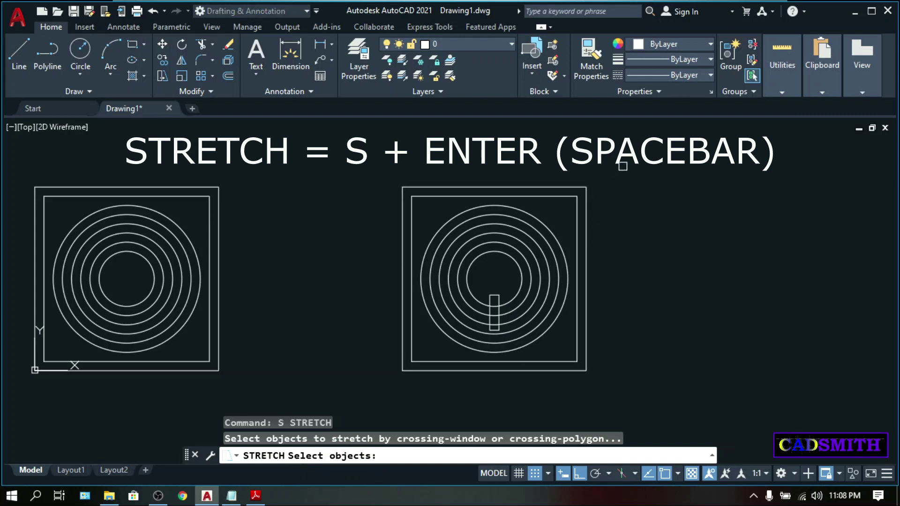
{"action": "left_click", "coordinate": [622, 166]}
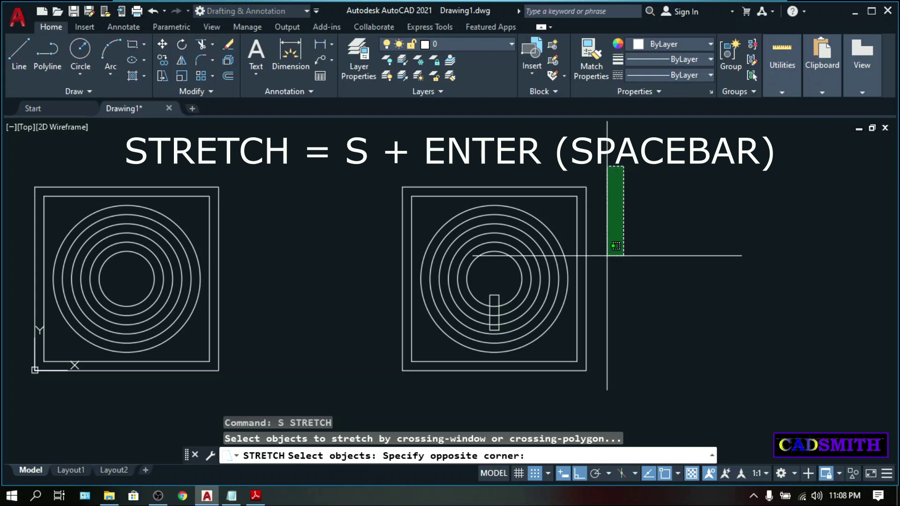
{"action": "left_click", "coordinate": [573, 375]}
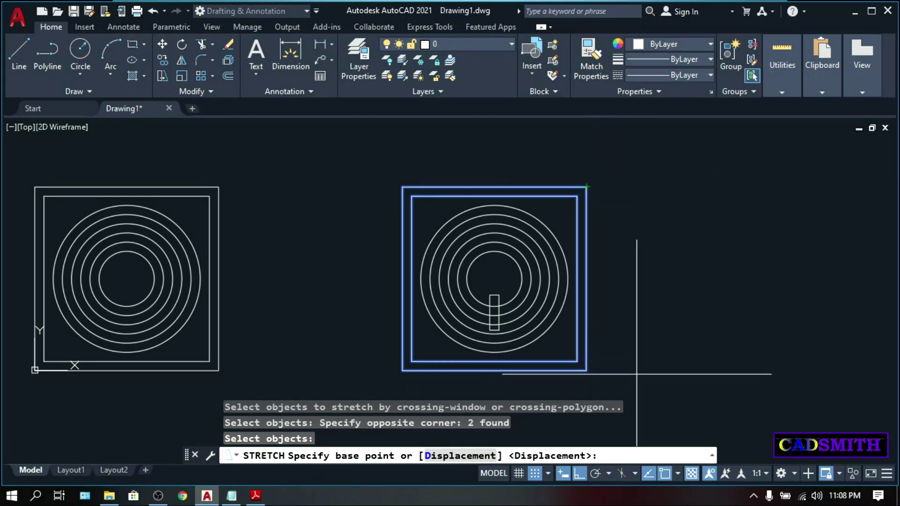
{"action": "left_click", "coordinate": [682, 333]}
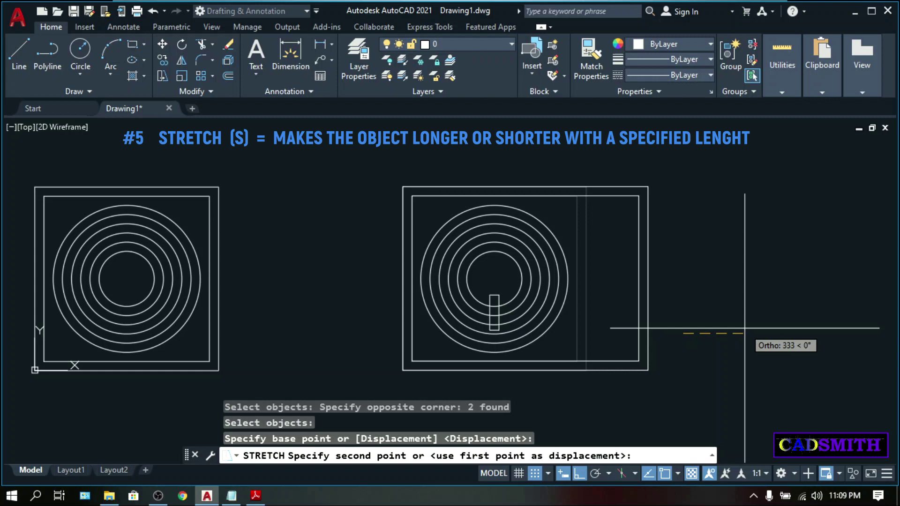
{"action": "type", "text": "00"}
{"action": "key", "text": "Return"}
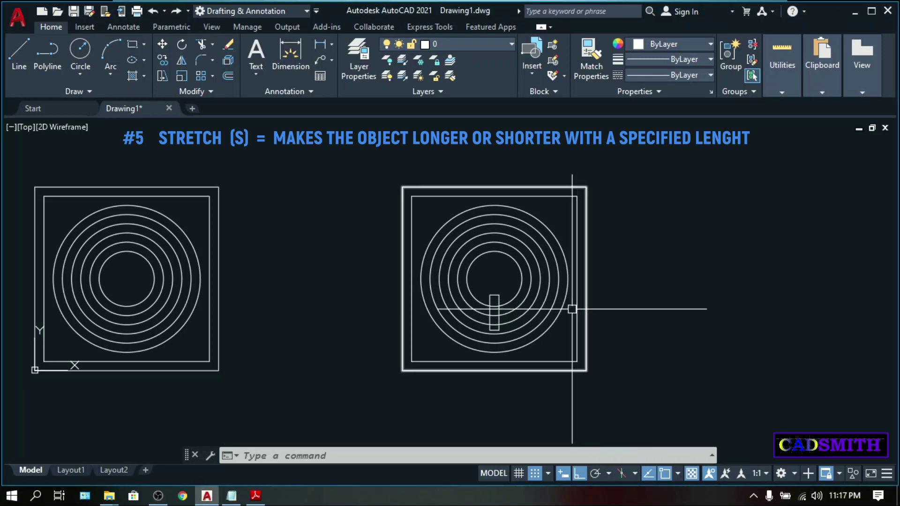
Step: Stretch the small rectangle's top edge up to the circles' centre
{"action": "scroll", "coordinate": [516, 302], "scroll_direction": "up", "scroll_amount": 6}
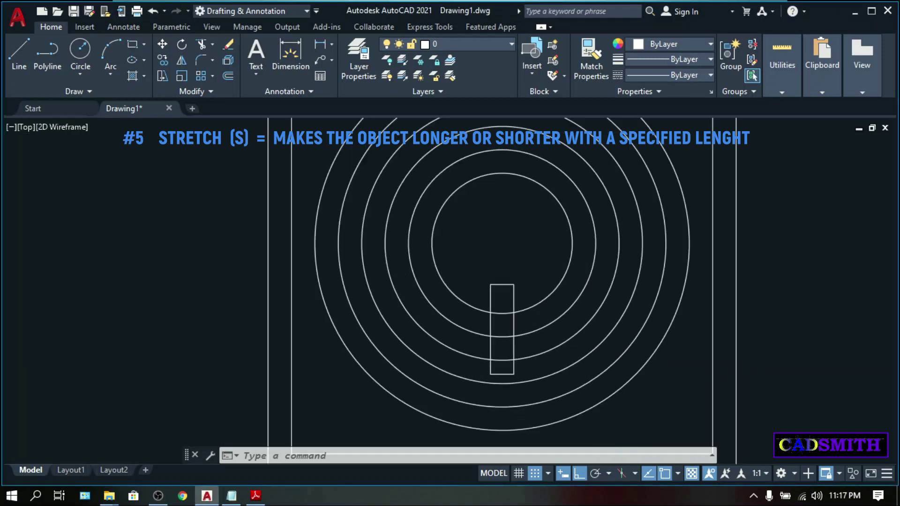
{"action": "type", "text": "s"}
{"action": "key", "text": "Return"}
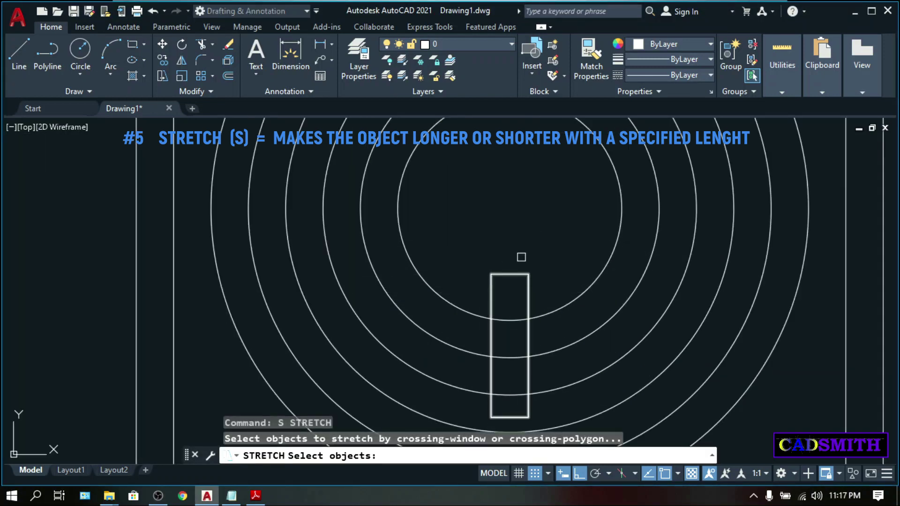
{"action": "left_click", "coordinate": [565, 255]}
{"action": "left_click", "coordinate": [464, 287]}
{"action": "key", "text": "Return"}
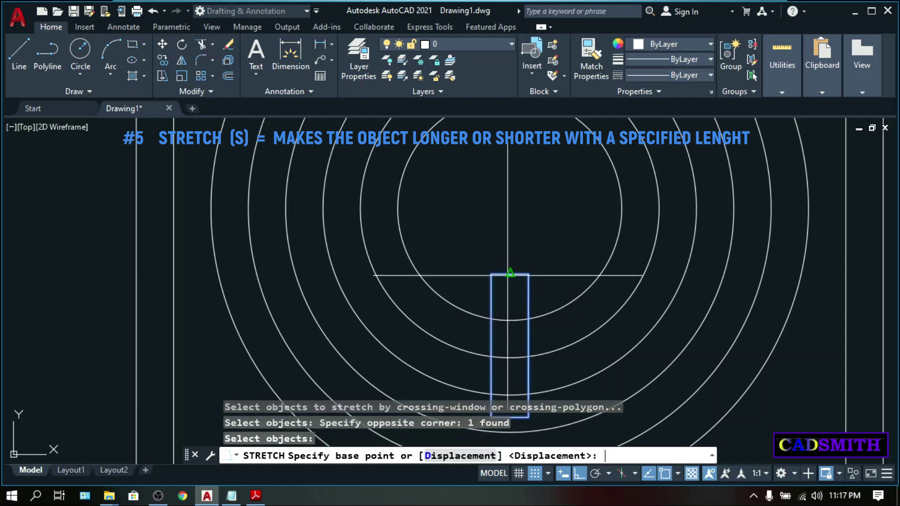
{"action": "left_click", "coordinate": [509, 275]}
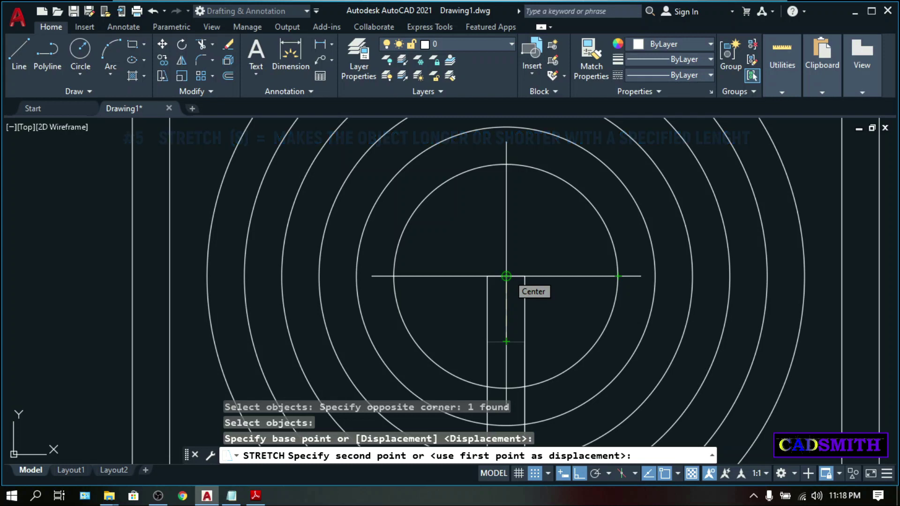
{"action": "left_click", "coordinate": [506, 276]}
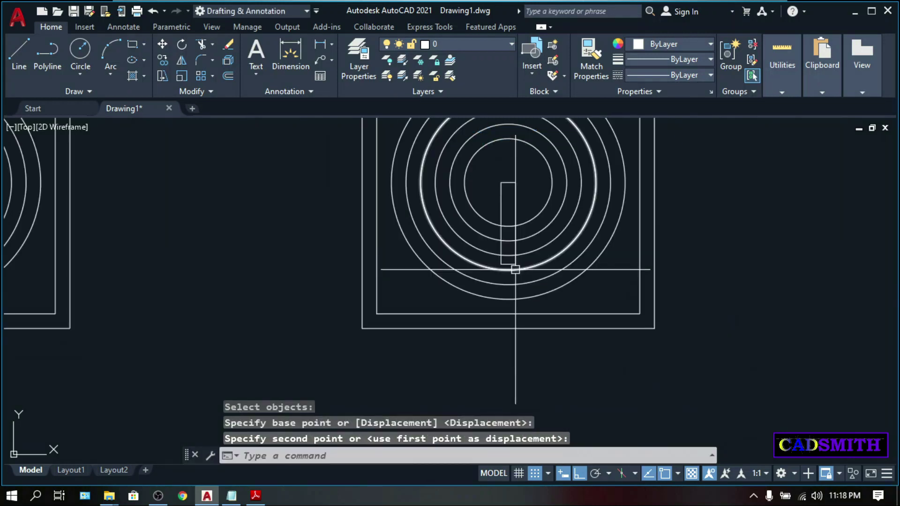
Step: Stretch the small rectangle's bottom edge downward to its new position
{"action": "type", "text": "s"}
{"action": "key", "text": "Return"}
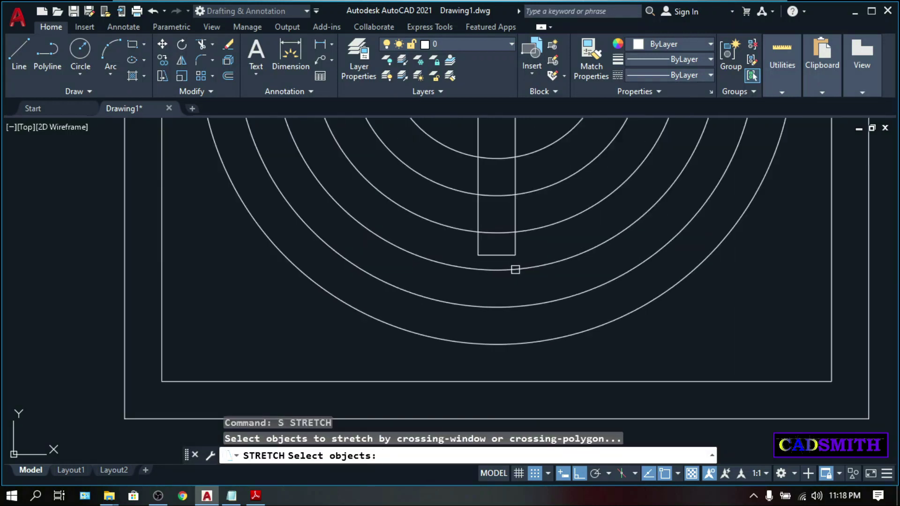
{"action": "left_click", "coordinate": [542, 250]}
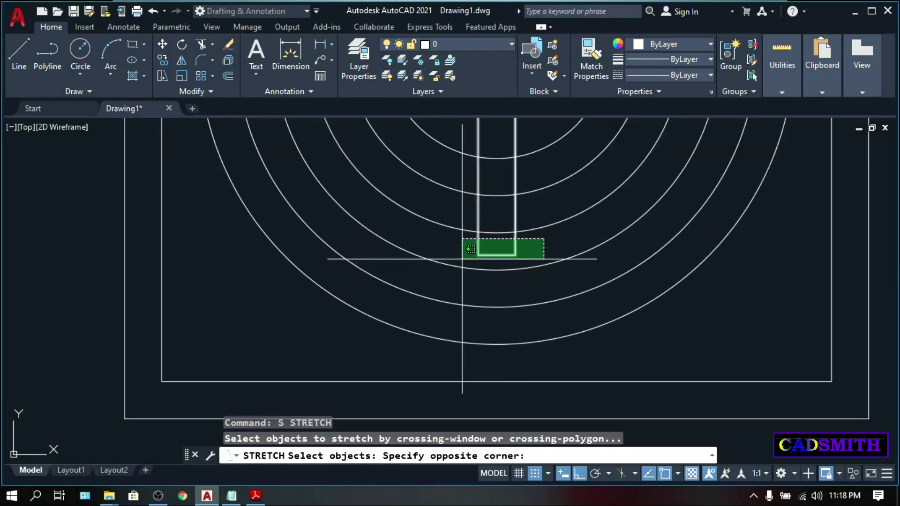
{"action": "left_click", "coordinate": [469, 241]}
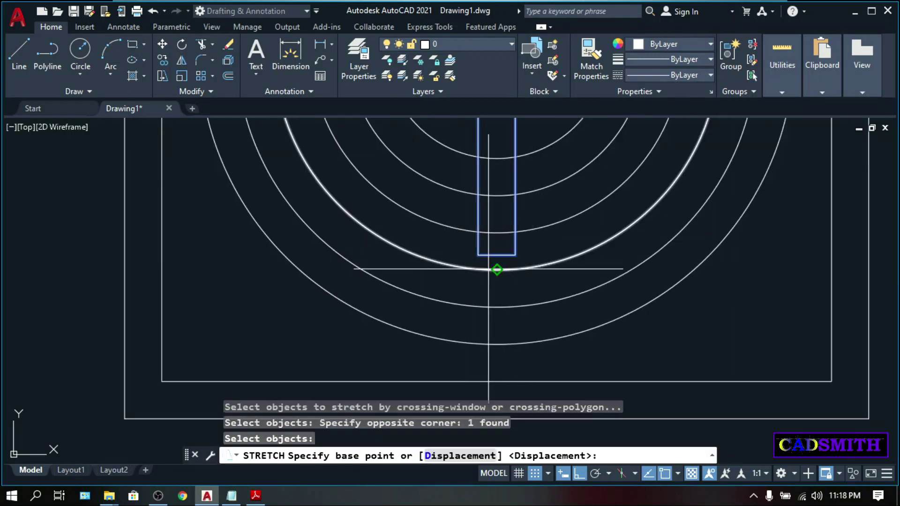
{"action": "left_click", "coordinate": [497, 255]}
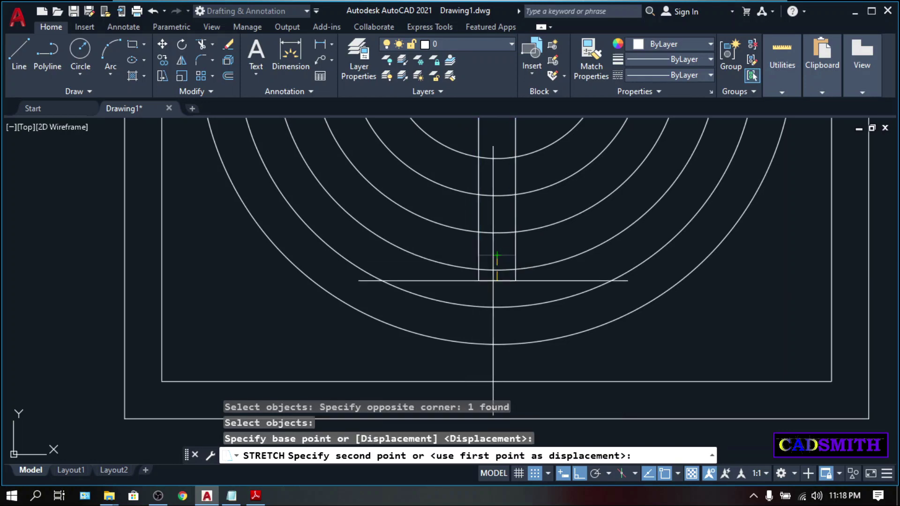
{"action": "left_click", "coordinate": [518, 358]}
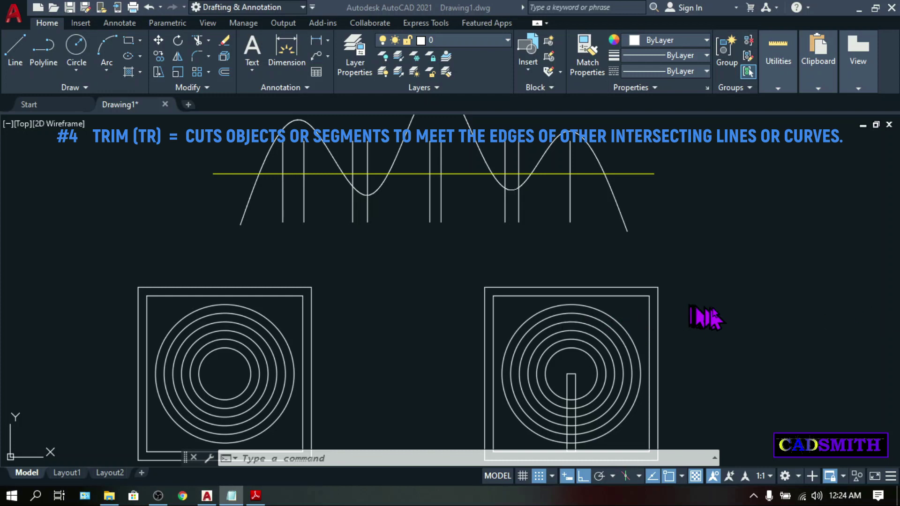
{"action": "scroll", "coordinate": [669, 259], "scroll_direction": "up", "scroll_amount": 5}
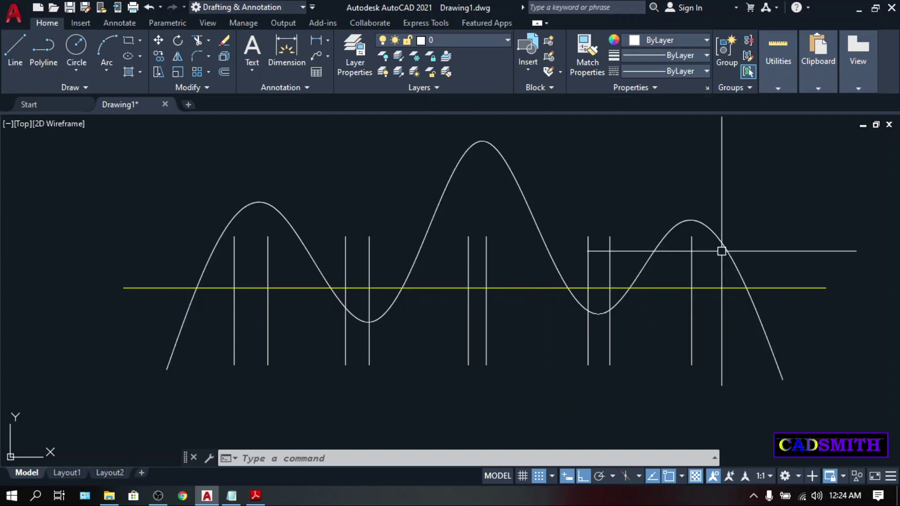
{"action": "right_click", "coordinate": [516, 206]}
{"action": "left_click", "coordinate": [486, 192]}
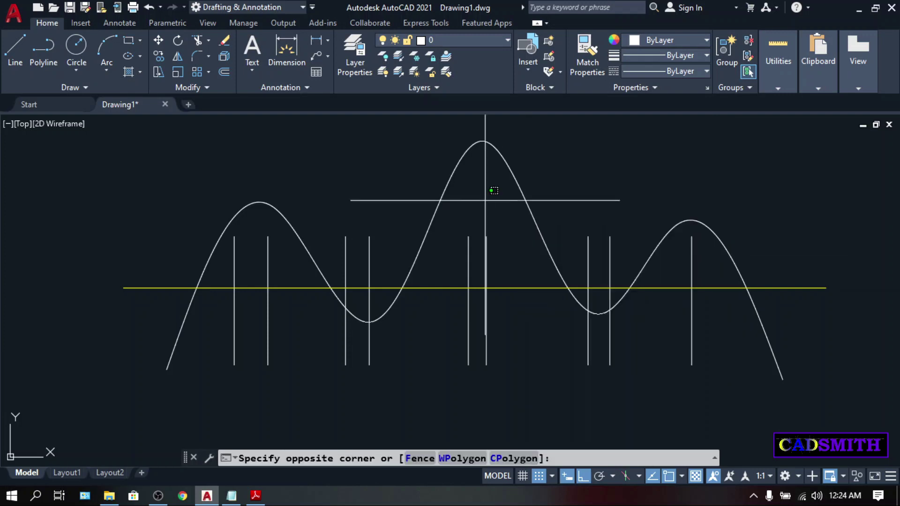
{"action": "scroll", "coordinate": [234, 281], "scroll_direction": "up", "scroll_amount": 3}
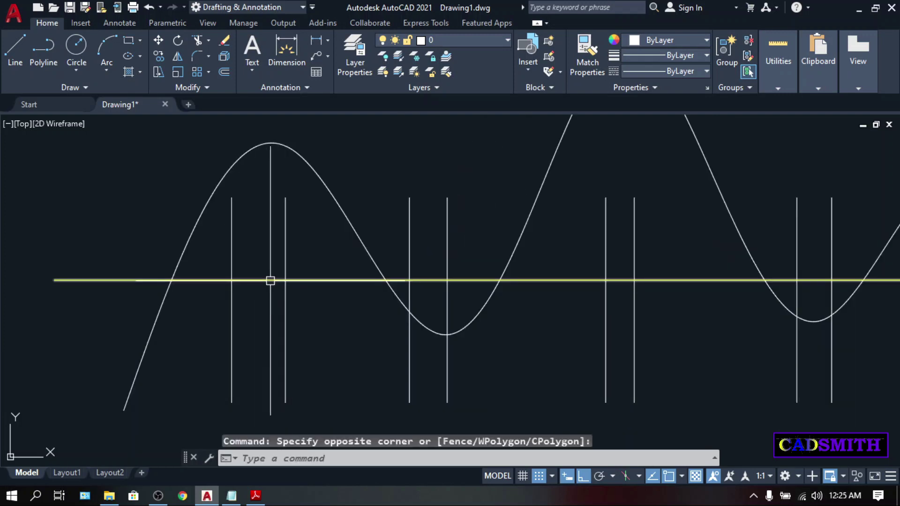
{"action": "middle_click_drag", "start_coordinate": [287, 203], "coordinate": [287, 227]}
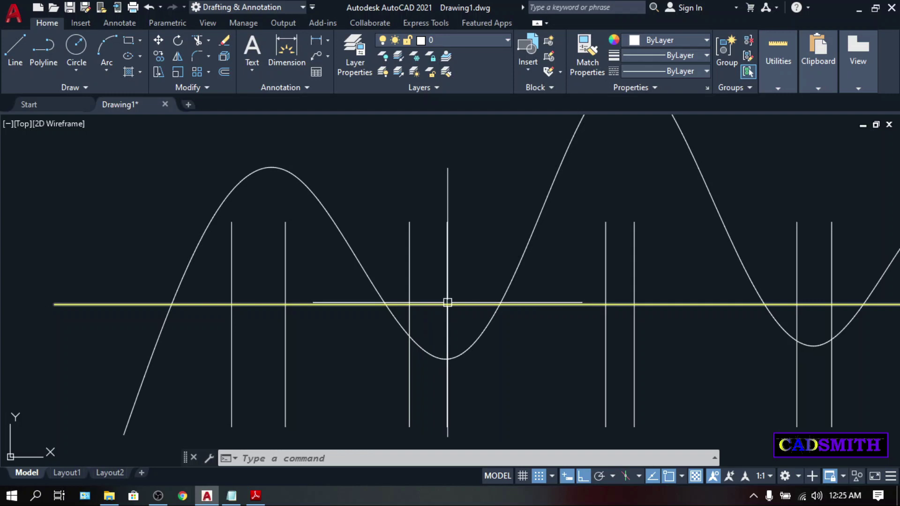
{"action": "scroll", "coordinate": [445, 304], "scroll_direction": "down", "scroll_amount": 2}
{"action": "mouse_move", "coordinate": [446, 303]}
{"action": "middle_mouse_down"}
{"action": "mouse_move", "coordinate": [419, 248]}
{"action": "mouse_move", "coordinate": [401, 250]}
{"action": "middle_mouse_up"}
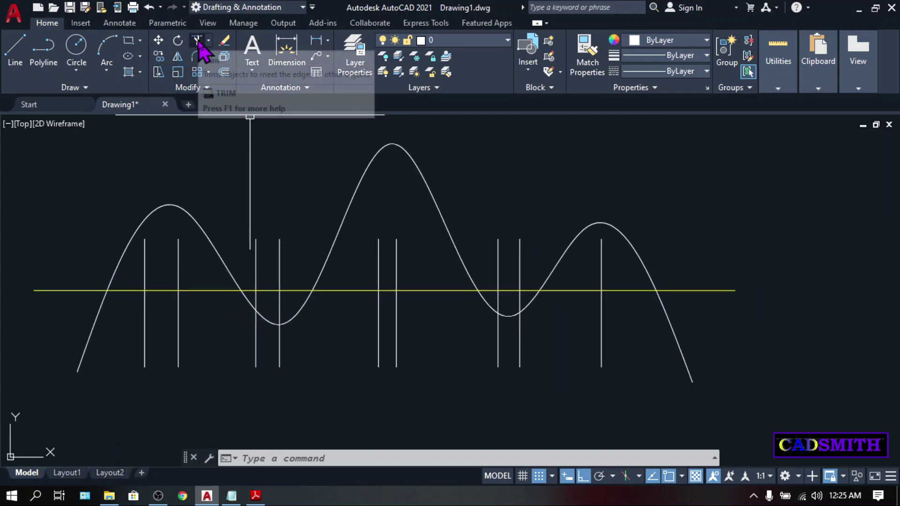
{"action": "middle_click_drag", "start_coordinate": [391, 211], "coordinate": [400, 214]}
{"action": "scroll", "coordinate": [400, 213], "scroll_direction": "down", "scroll_amount": 3}
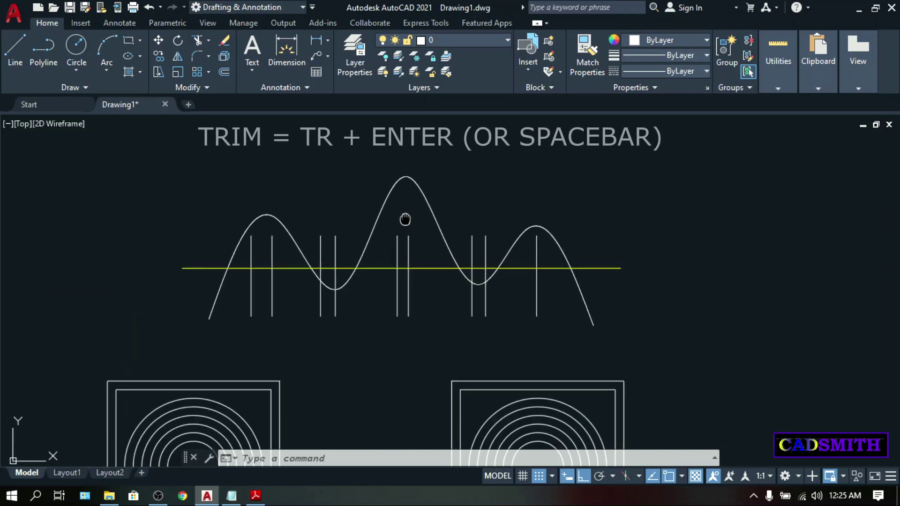
{"action": "scroll", "coordinate": [406, 219], "scroll_direction": "up", "scroll_amount": 3}
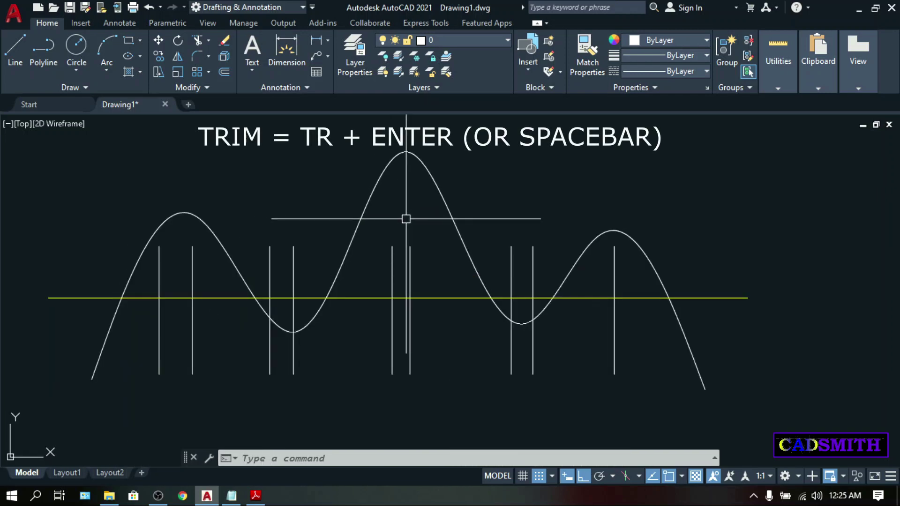
{"action": "type", "text": "tr"}
{"action": "key", "text": "Return"}
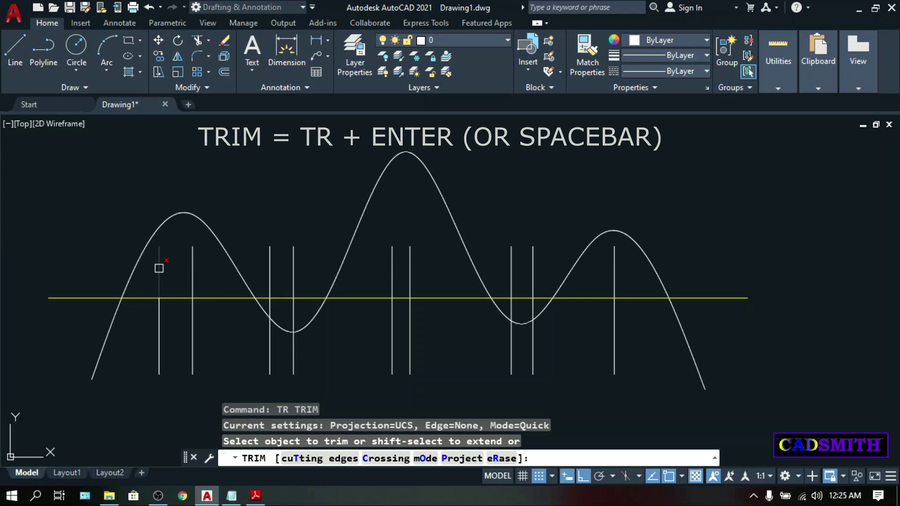
Step: Trim vertical line segments above and below the yellow line
{"action": "left_click", "coordinate": [159, 268]}
{"action": "left_click", "coordinate": [191, 335]}
{"action": "left_click", "coordinate": [191, 336]}
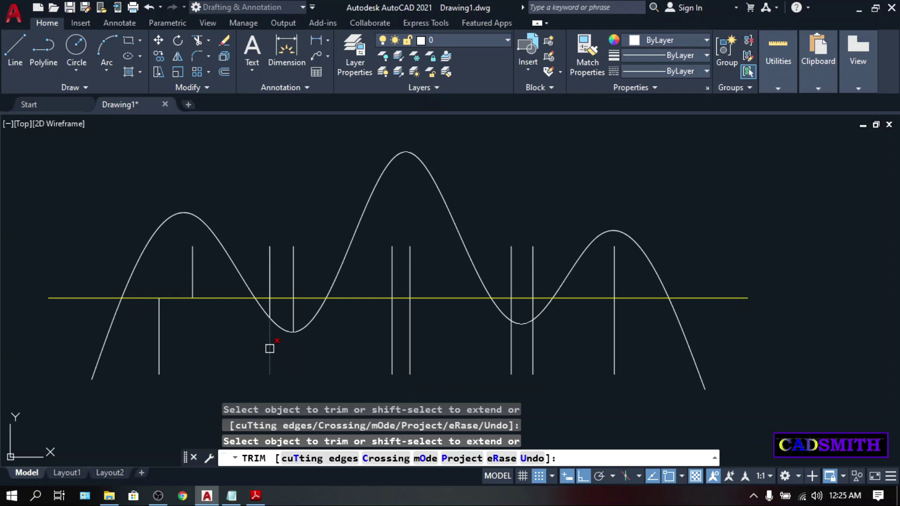
Step: Extend several vertical lines, including the rightmost, up to the sine curve
{"action": "left_click", "coordinate": [410, 256], "text": "shift"}
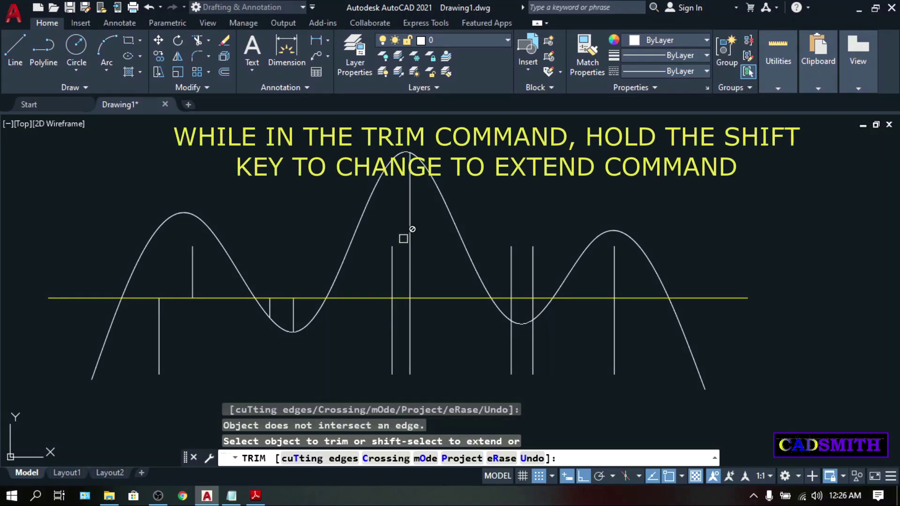
{"action": "left_click", "coordinate": [392, 259], "text": "shift"}
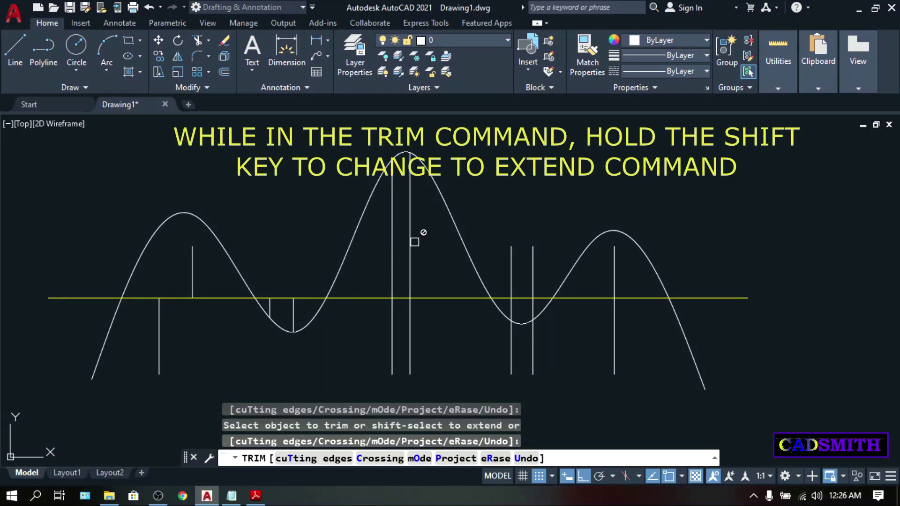
{"action": "left_click", "coordinate": [612, 253], "text": "shift"}
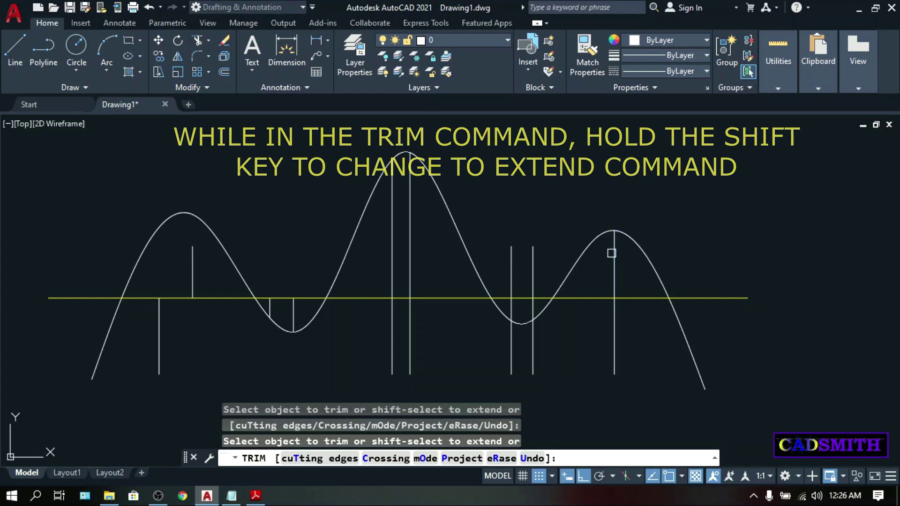
{"action": "left_click", "coordinate": [194, 250], "text": "shift"}
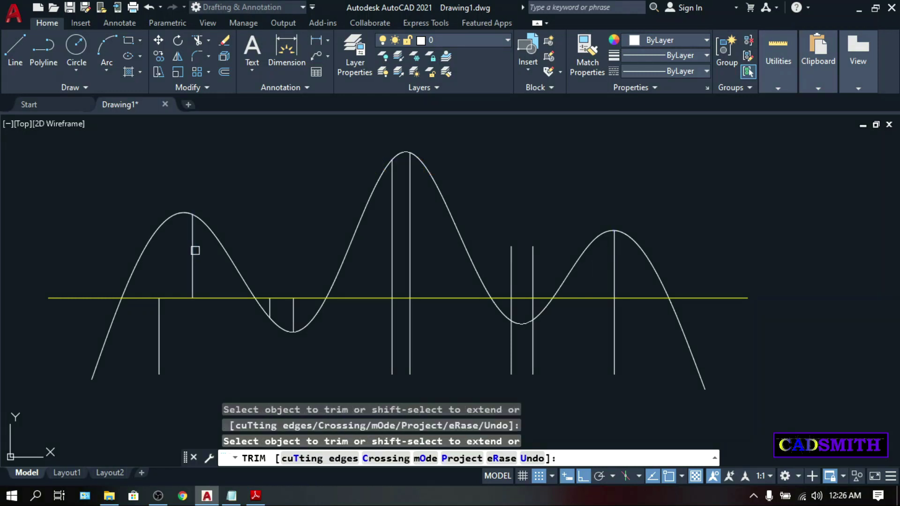
{"action": "left_click", "coordinate": [160, 313], "text": "shift"}
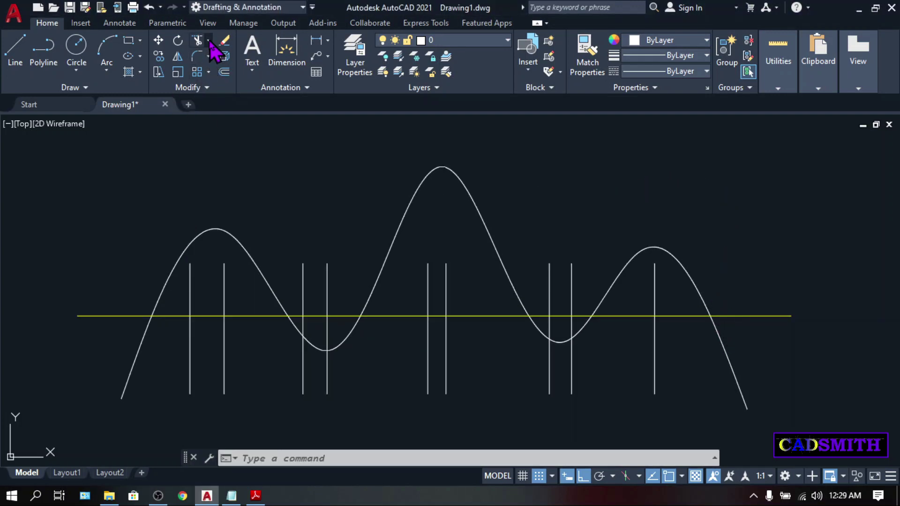
Step: Extend several vertical lines, including the rightmost, up to the wave curve
{"action": "left_click", "coordinate": [209, 41]}
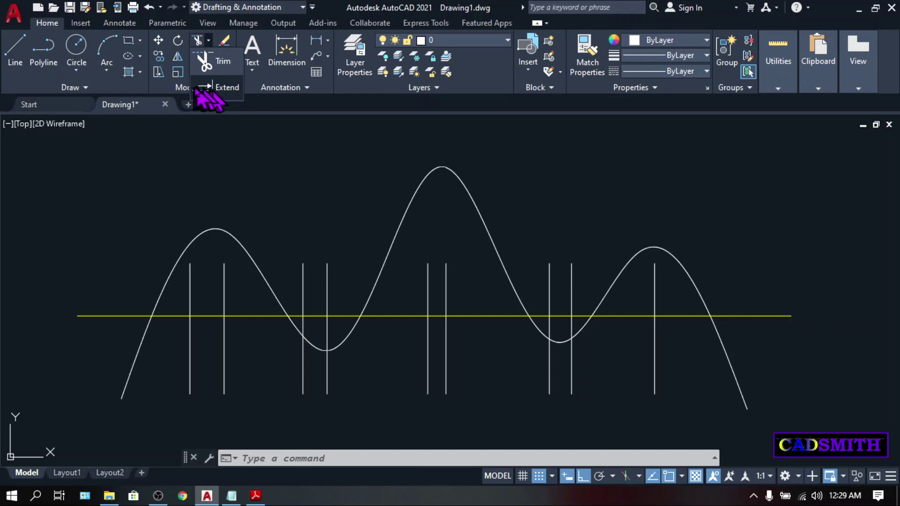
{"action": "left_click", "coordinate": [196, 88]}
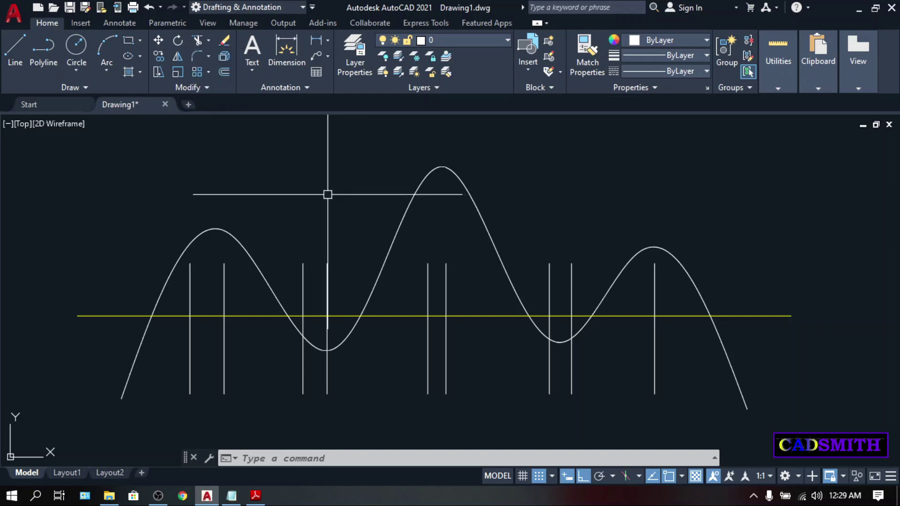
{"action": "type", "text": "EX"}
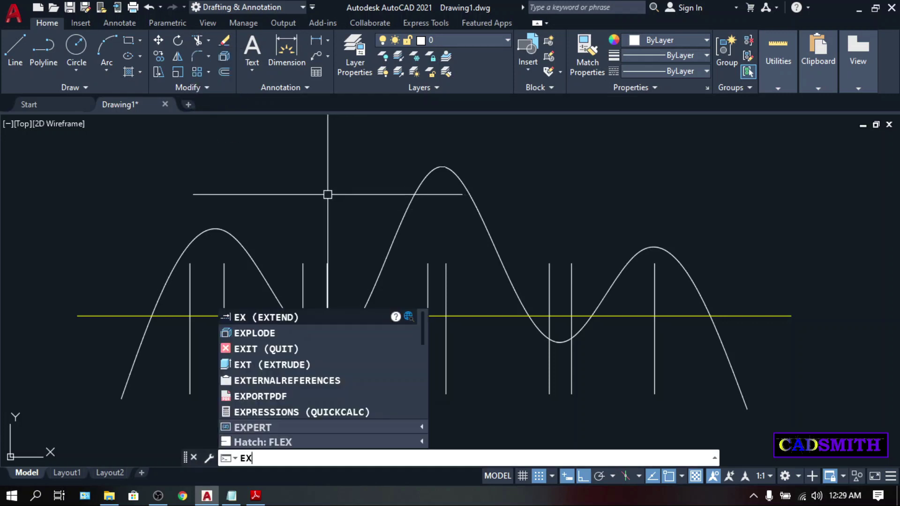
{"action": "key", "text": "Return"}
{"action": "left_click", "coordinate": [328, 262]}
{"action": "left_click", "coordinate": [445, 272]}
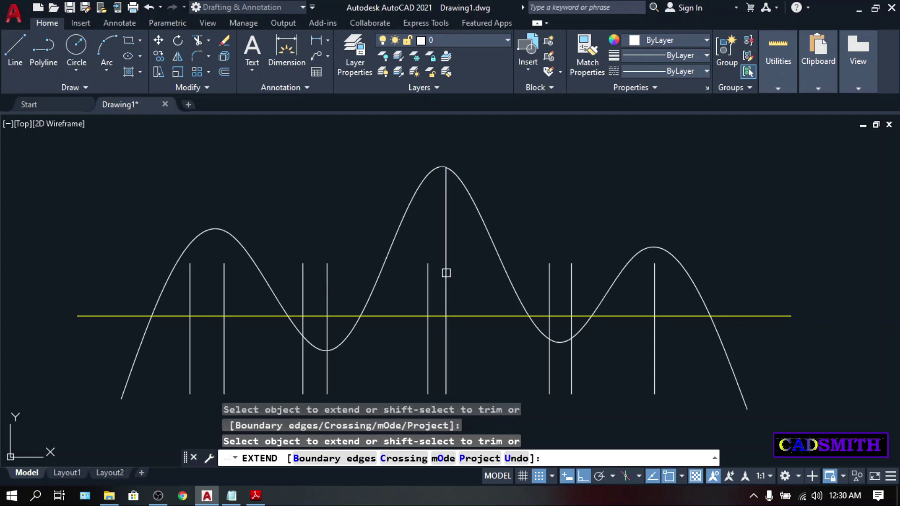
{"action": "left_click", "coordinate": [656, 271]}
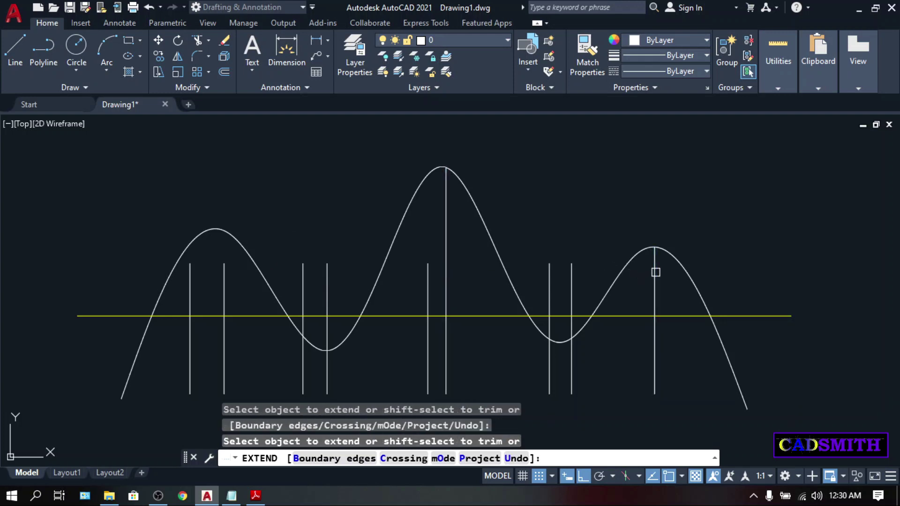
{"action": "left_click", "coordinate": [429, 273]}
{"action": "left_click", "coordinate": [430, 273]}
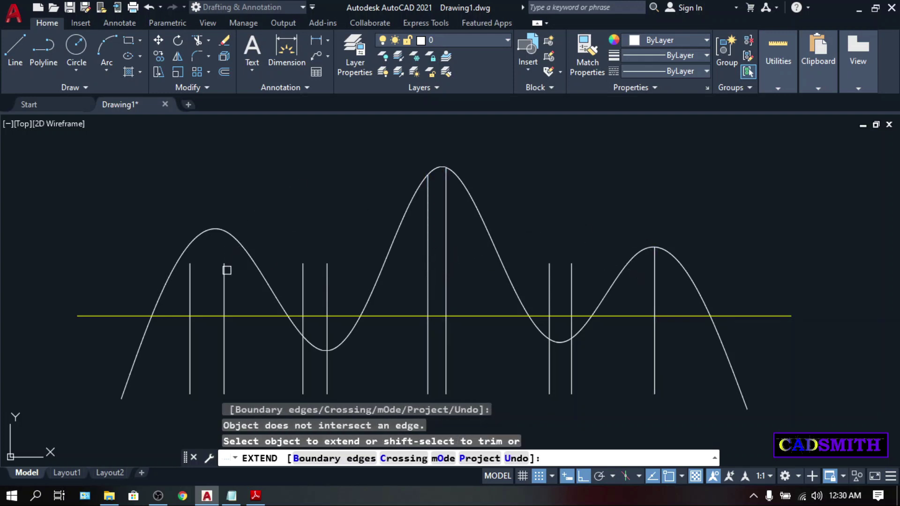
Step: Trim four vertical lines back so they stop at the yellow line
{"action": "left_click", "coordinate": [192, 276], "text": "shift"}
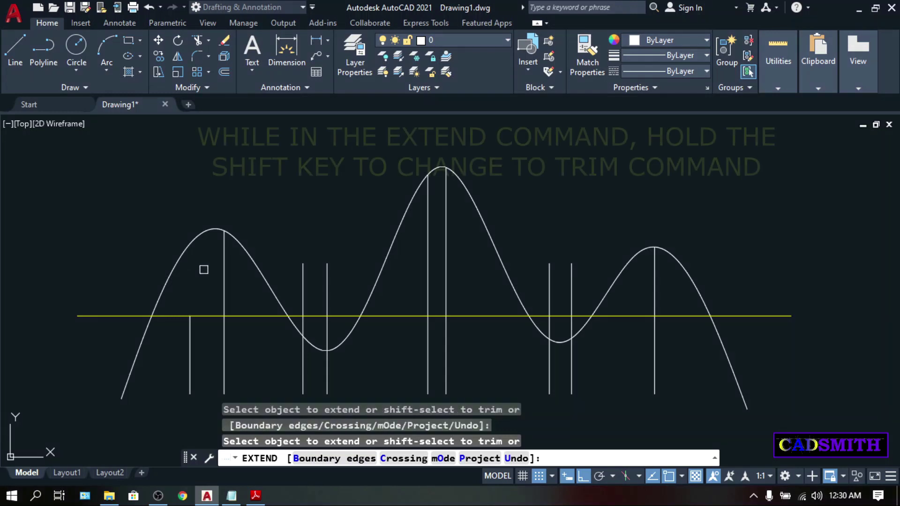
{"action": "left_click", "coordinate": [223, 262], "text": "shift"}
{"action": "left_click", "coordinate": [330, 274], "text": "shift"}
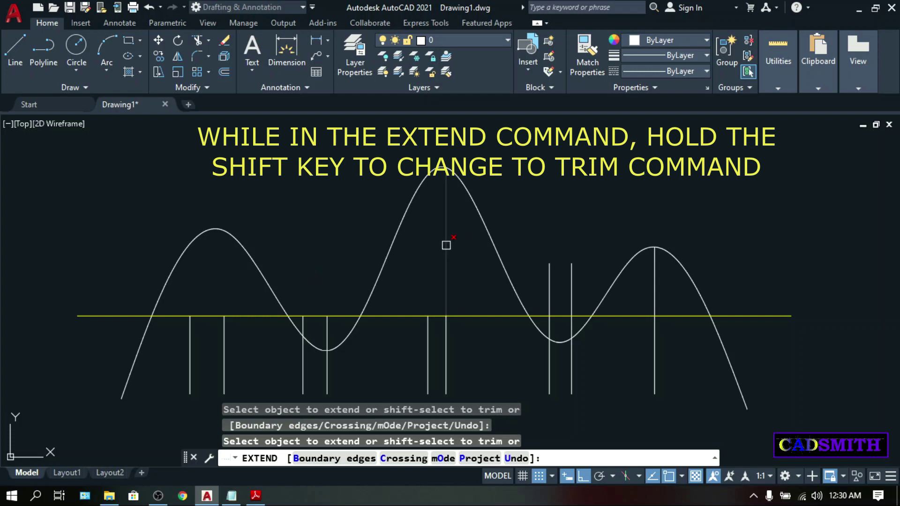
{"action": "left_click", "coordinate": [572, 275], "text": "shift"}
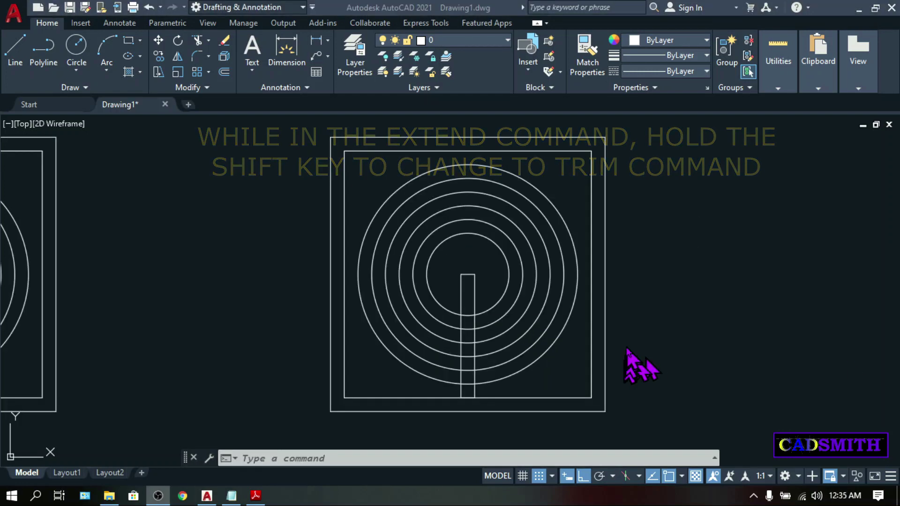
Step: Offset the central pillar rectangle 30 units outward
{"action": "scroll", "coordinate": [487, 326], "scroll_direction": "up", "scroll_amount": 3}
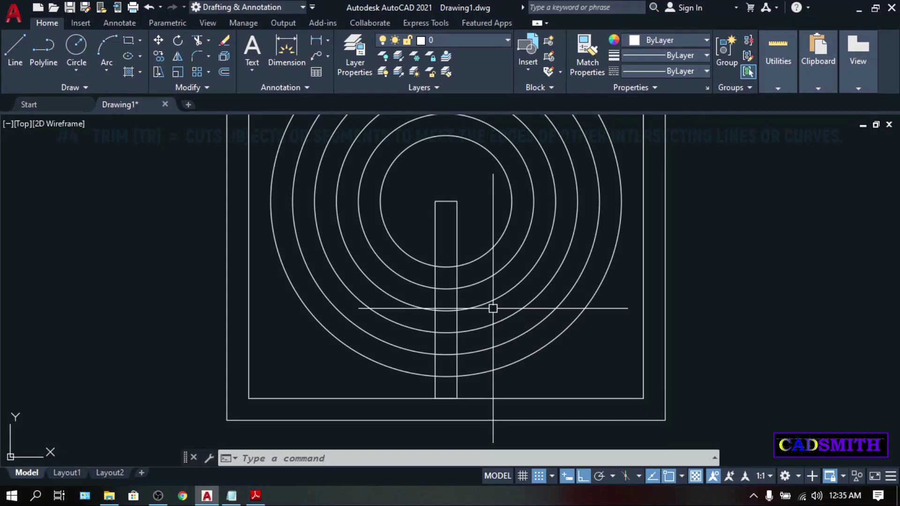
{"action": "type", "text": "o"}
{"action": "key", "text": "Return"}
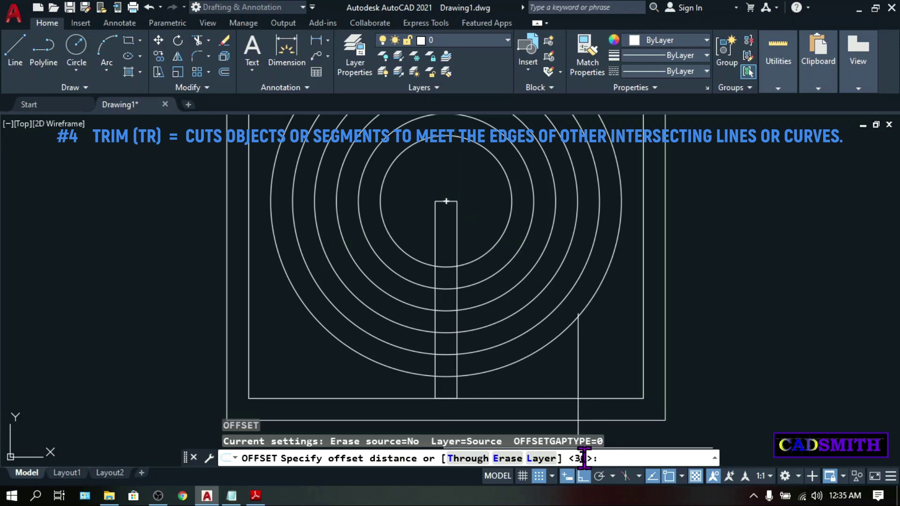
{"action": "key", "text": "Return"}
{"action": "left_click", "coordinate": [457, 215]}
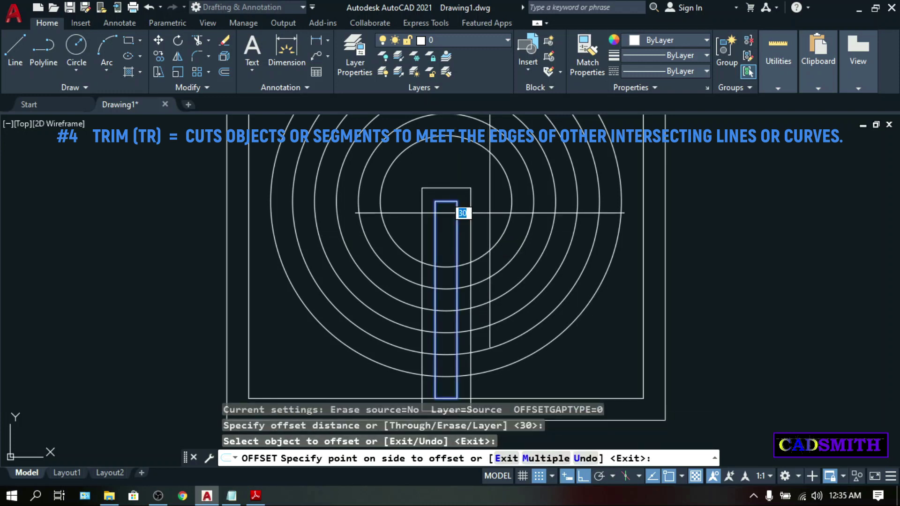
{"action": "left_click", "coordinate": [490, 212]}
{"action": "middle_click_drag", "start_coordinate": [490, 213], "coordinate": [494, 186]}
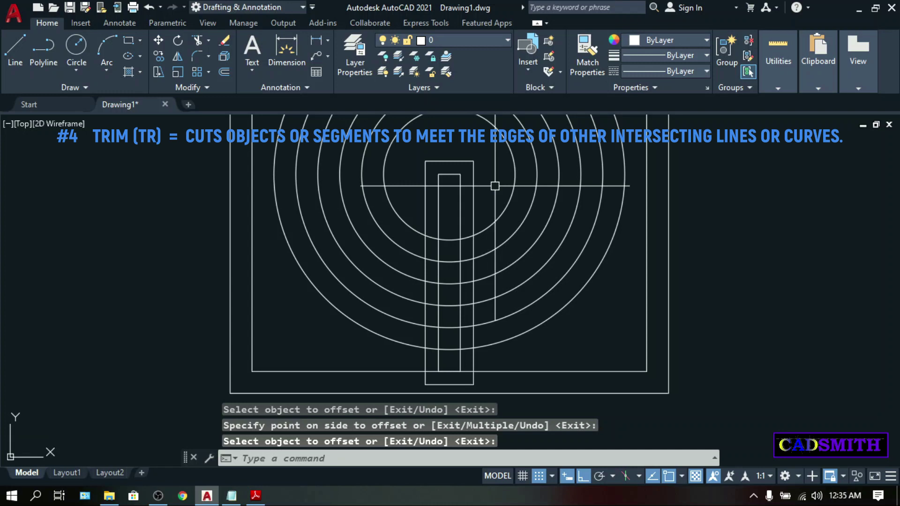
{"action": "type", "text": "TR"}
{"action": "key", "text": "Return"}
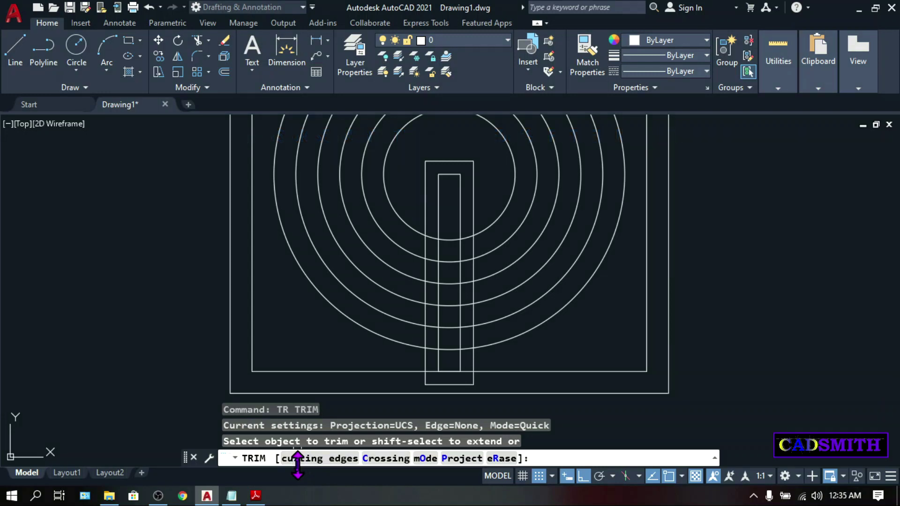
Step: Trim the ring arcs inside the pillar, using the outer pillar outline as cutting edge
{"action": "type", "text": "T"}
{"action": "key", "text": "Return"}
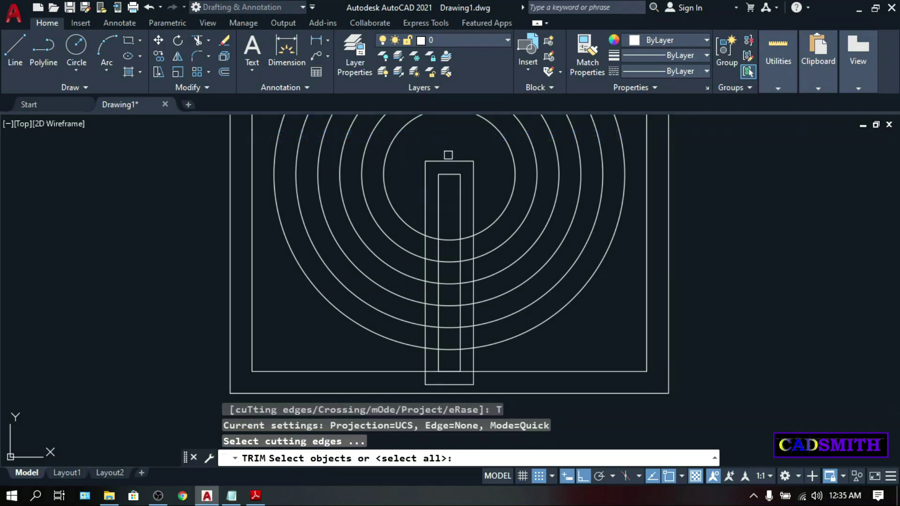
{"action": "left_click", "coordinate": [450, 161]}
{"action": "key", "text": "Return"}
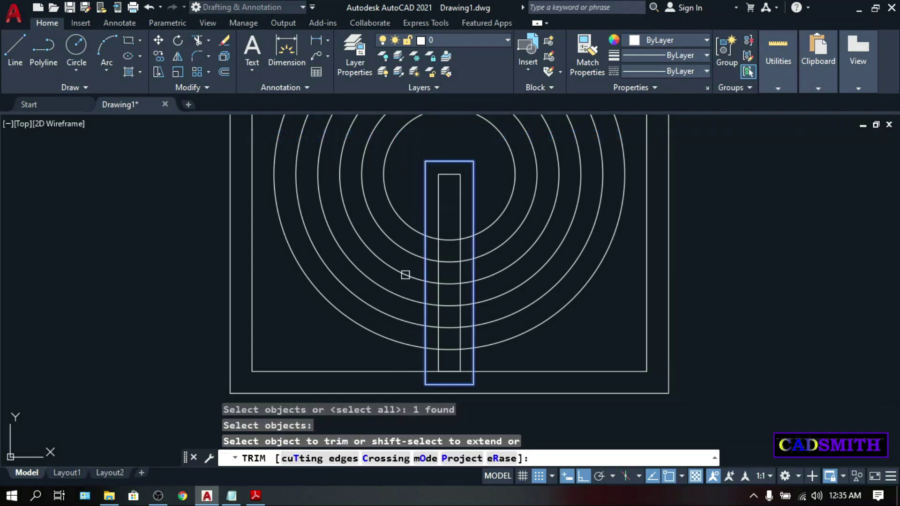
{"action": "left_click", "coordinate": [449, 240]}
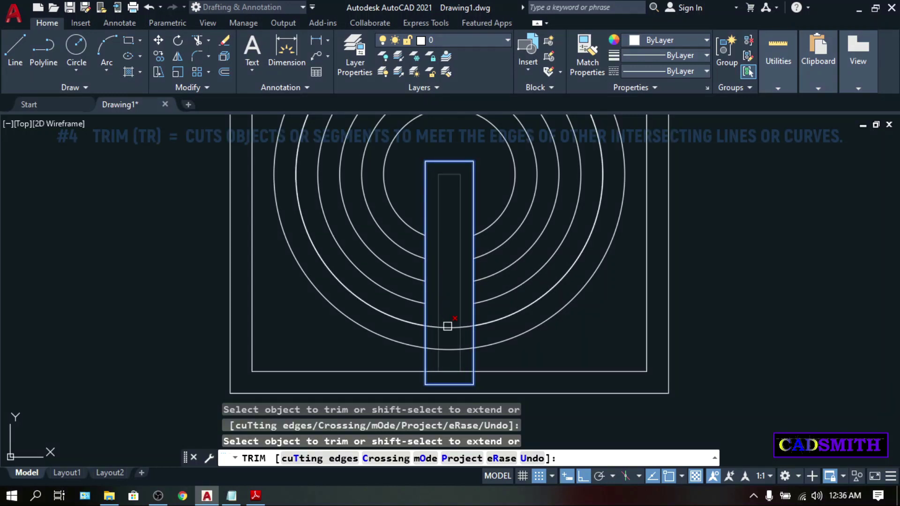
{"action": "left_click", "coordinate": [447, 326]}
{"action": "key", "text": "Return"}
{"action": "key", "text": "Return"}
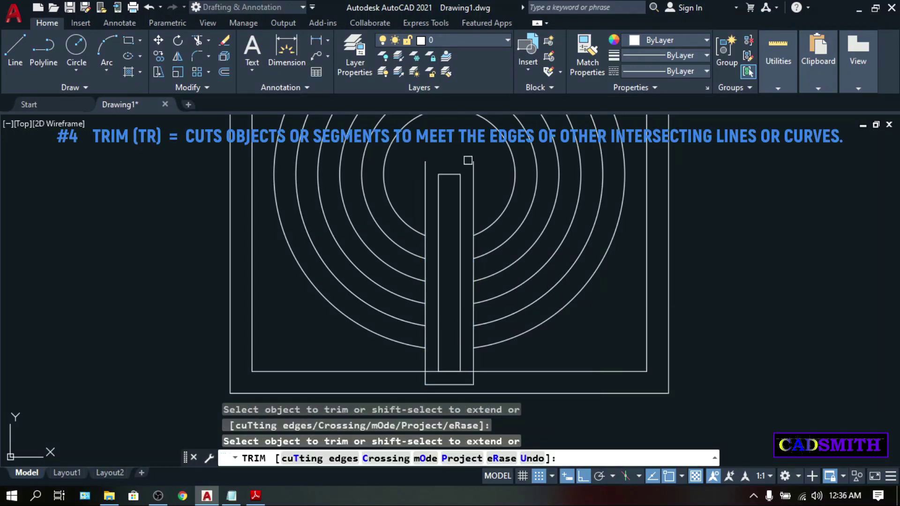
{"action": "left_click", "coordinate": [475, 237]}
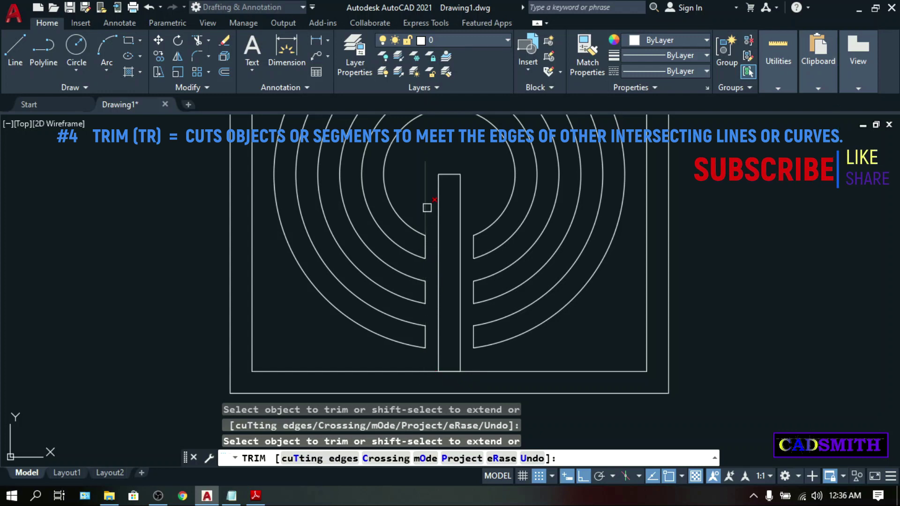
Step: Remove the leftover line stub and fence-trim the bottom lines through the frame
{"action": "left_click", "coordinate": [426, 207]}
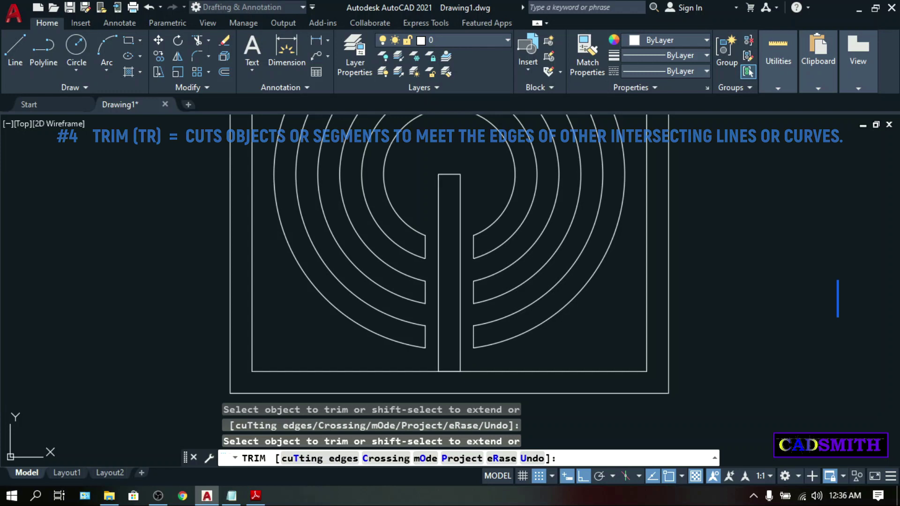
{"action": "left_click", "coordinate": [445, 377]}
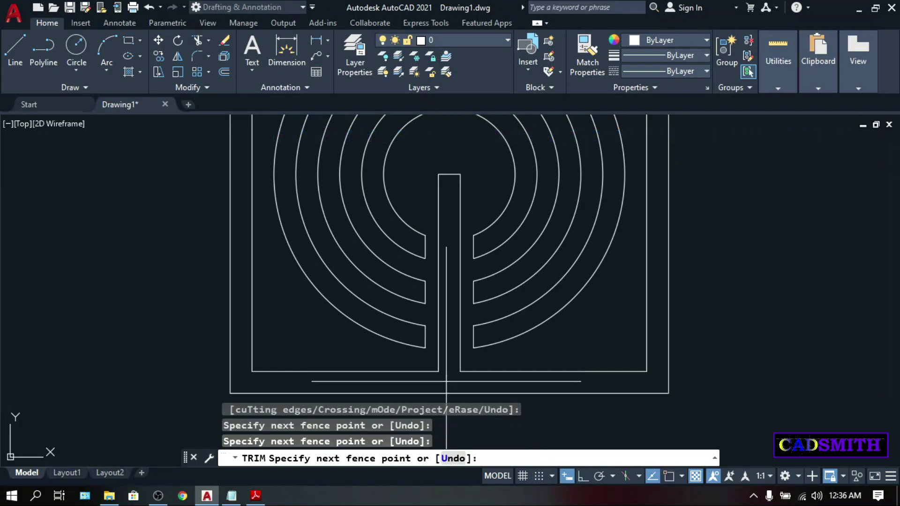
{"action": "key", "text": "Return"}
{"action": "scroll", "coordinate": [516, 314], "scroll_direction": "down", "scroll_amount": 3}
{"action": "middle_click_drag", "start_coordinate": [519, 311], "coordinate": [509, 344]}
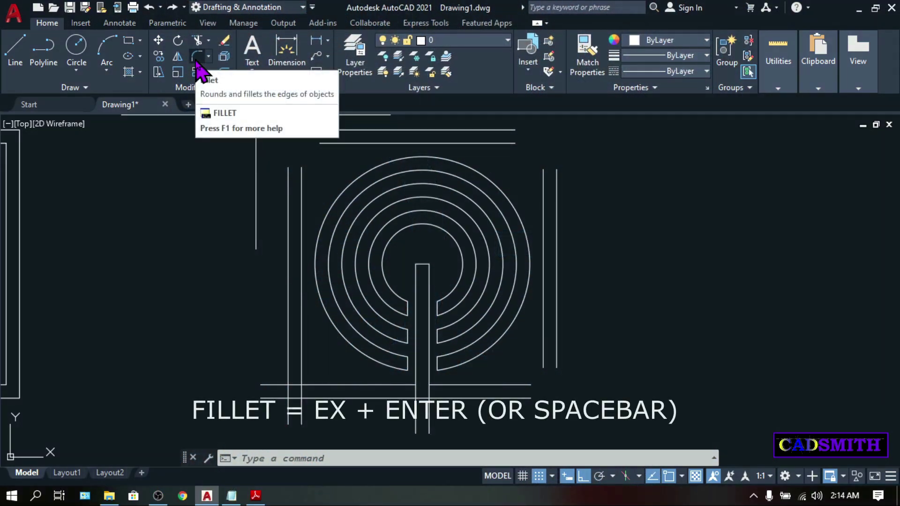
Step: Start a Fillet with a 100-unit radius and pick the first frame edge
{"action": "left_click", "coordinate": [681, 374]}
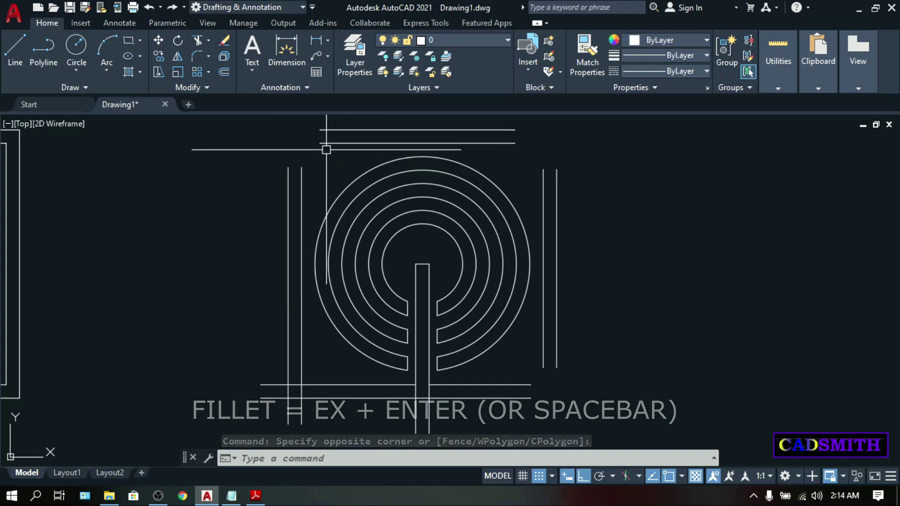
{"action": "key", "text": "Escape"}
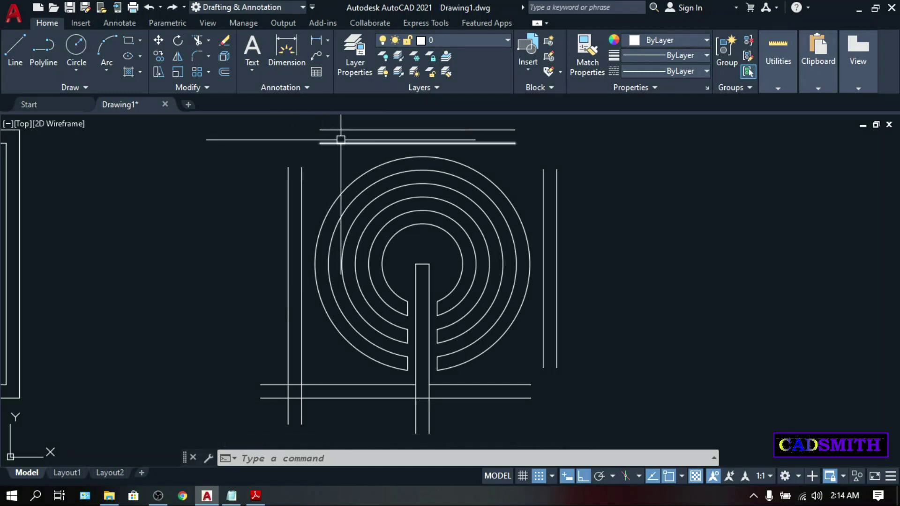
{"action": "type", "text": "f"}
{"action": "key", "text": "Return"}
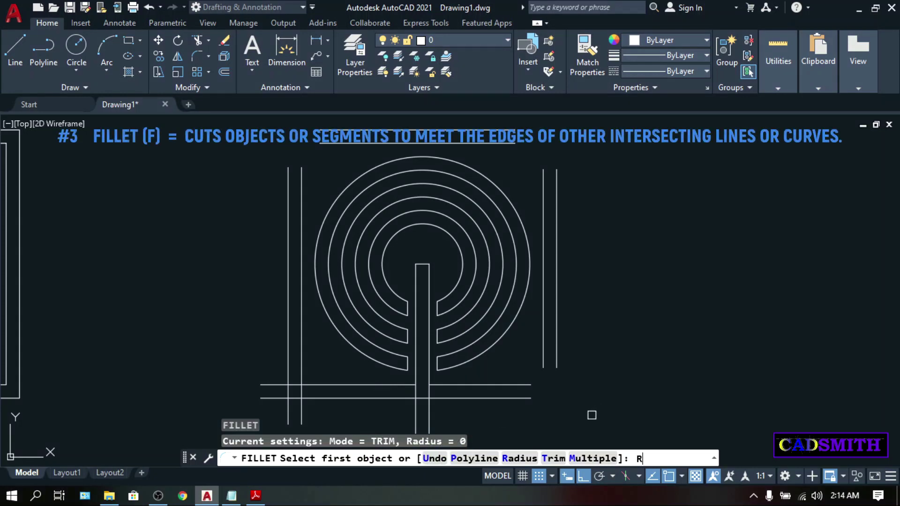
{"action": "key", "text": "Return"}
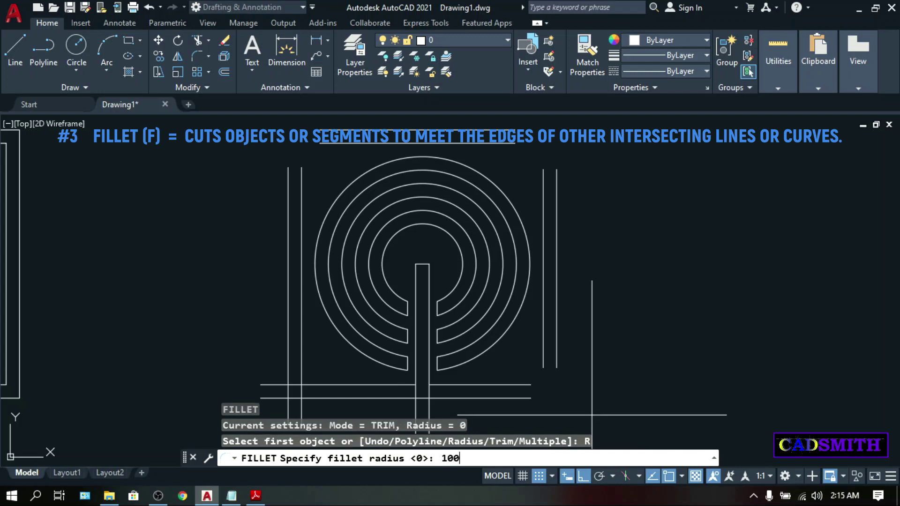
{"action": "key", "text": "Return"}
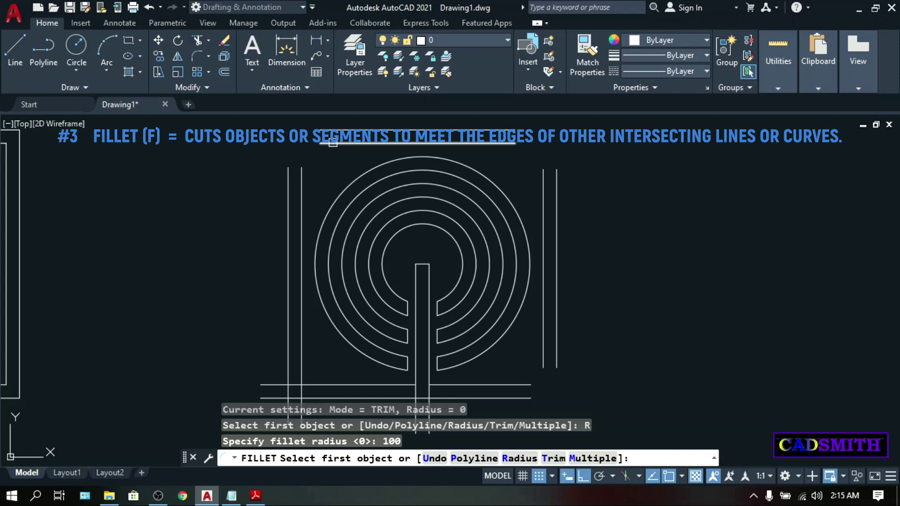
{"action": "left_click", "coordinate": [333, 143]}
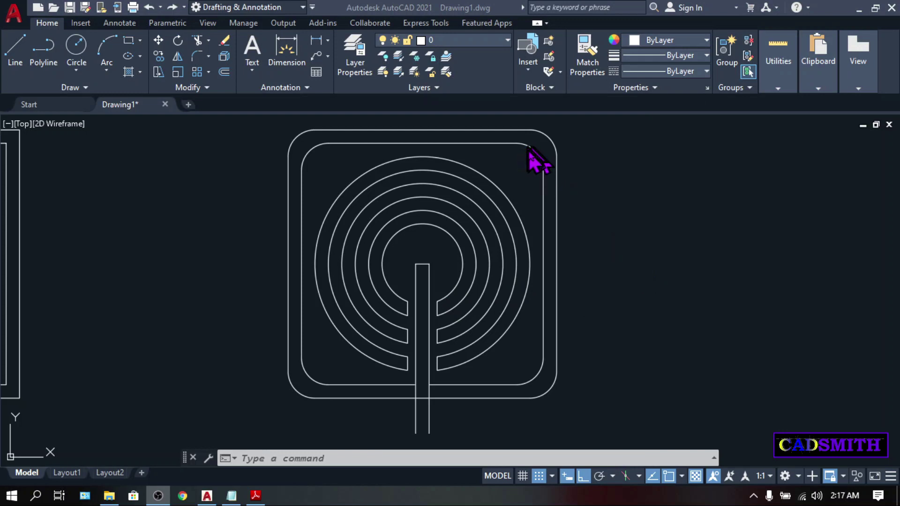
Step: Set Fillet to radius 0 in Multiple mode
{"action": "left_click", "coordinate": [632, 203]}
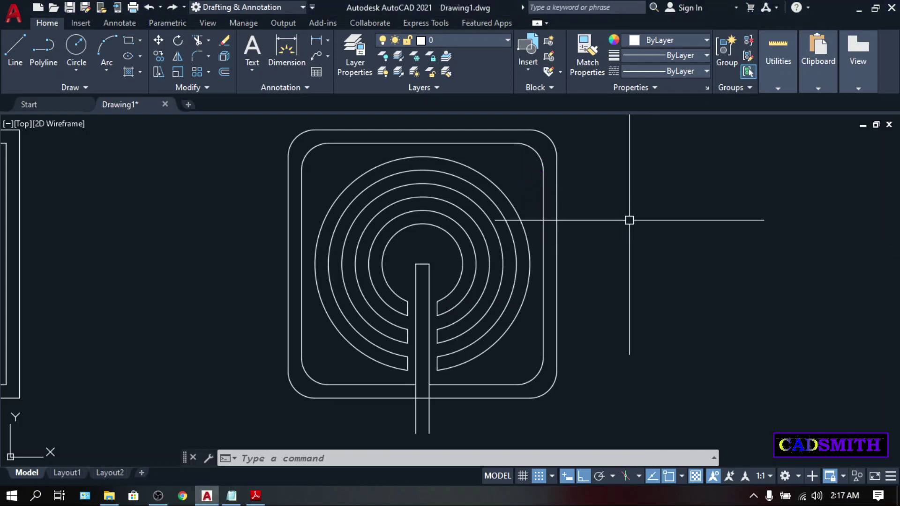
{"action": "type", "text": "f"}
{"action": "key", "text": "Return"}
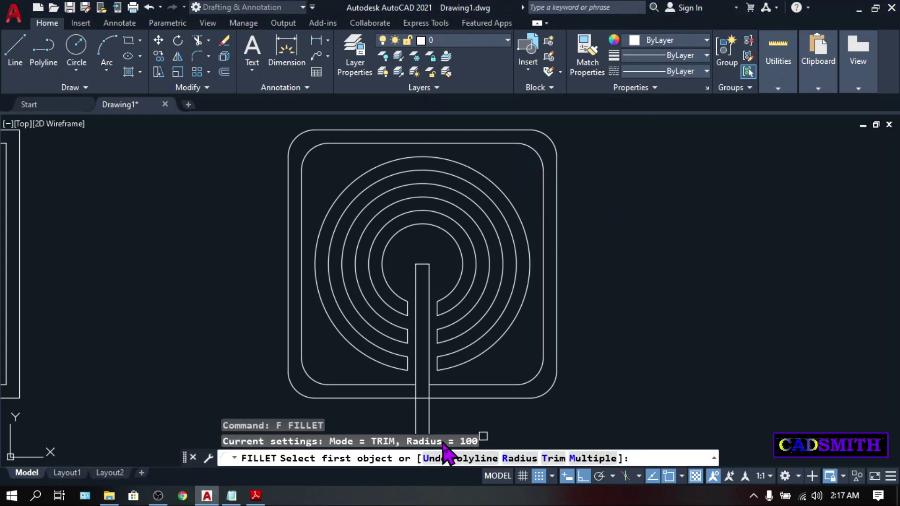
{"action": "type", "text": "r"}
{"action": "key", "text": "Return"}
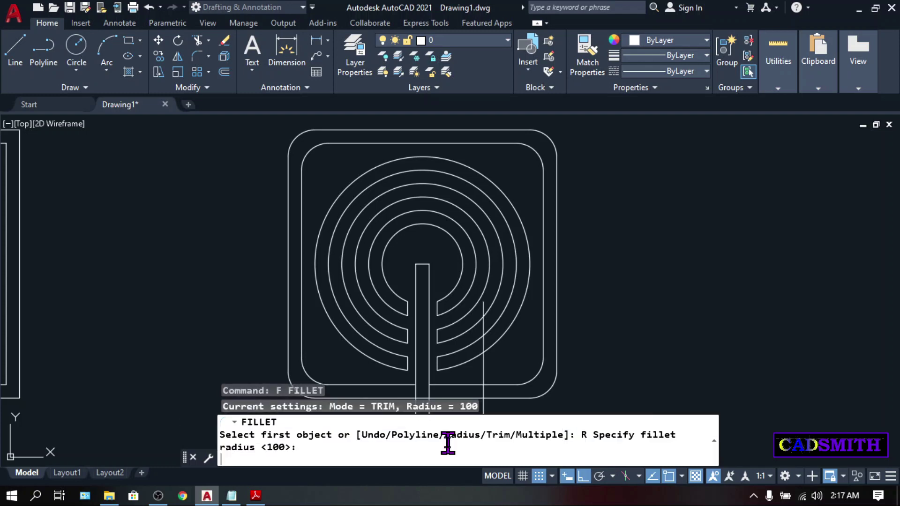
{"action": "type", "text": "0"}
{"action": "key", "text": "Return"}
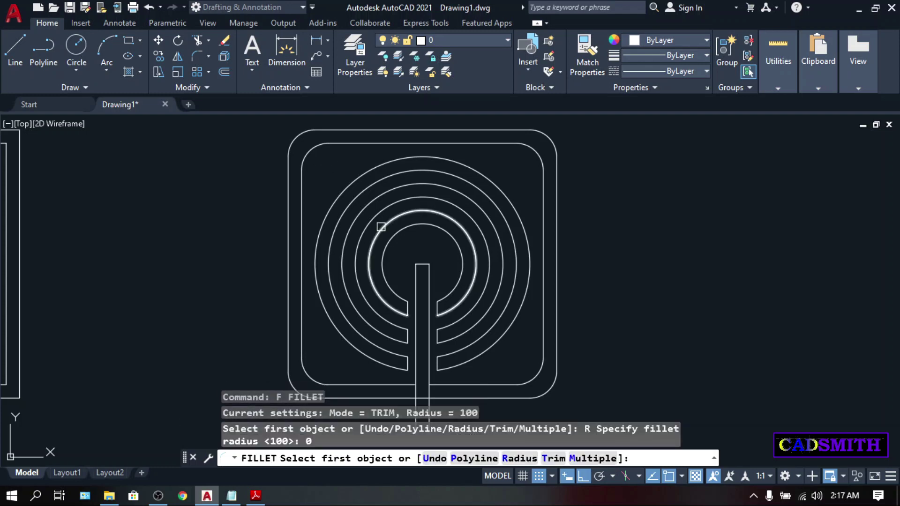
{"action": "type", "text": "m"}
{"action": "key", "text": "Return"}
Step: Square off the top-left and top-right corners of the inner and outer squares
{"action": "left_click", "coordinate": [338, 145]}
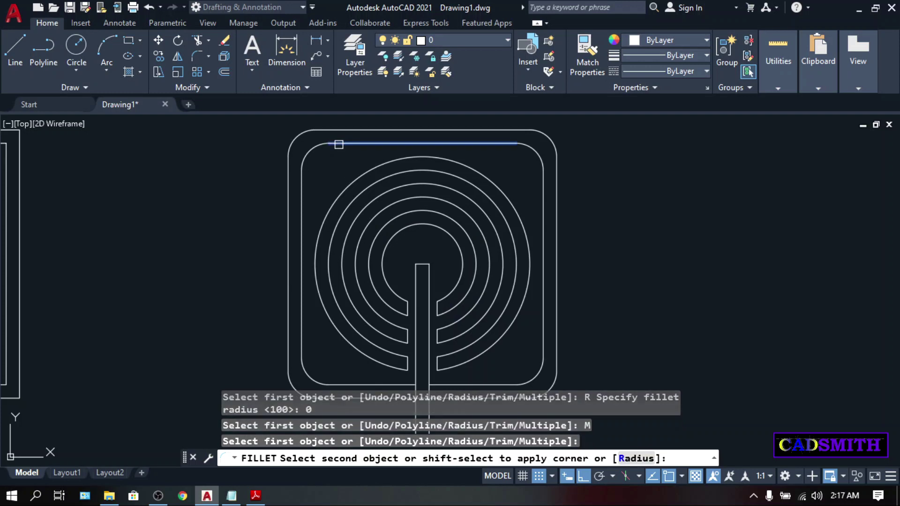
{"action": "left_click", "coordinate": [302, 169]}
{"action": "left_click", "coordinate": [498, 144]}
{"action": "left_click", "coordinate": [544, 189]}
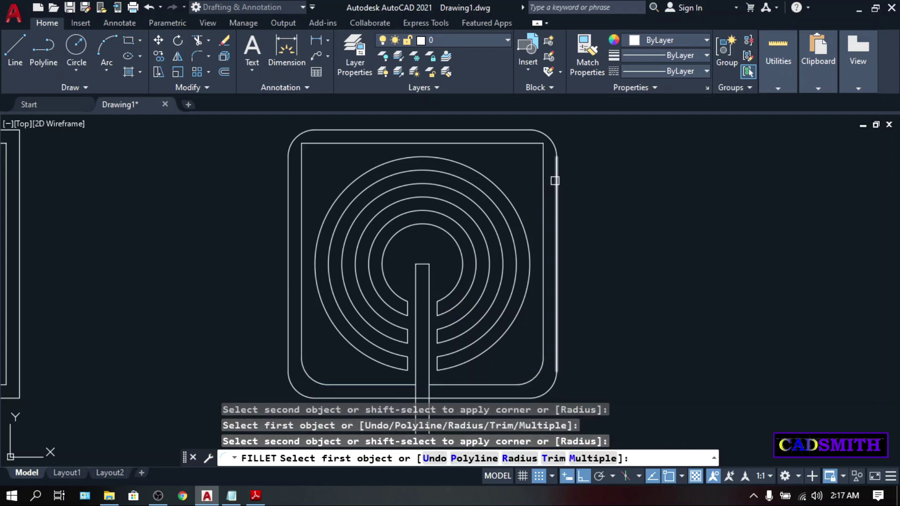
{"action": "left_click", "coordinate": [555, 178]}
{"action": "left_click", "coordinate": [525, 141]}
{"action": "left_click", "coordinate": [507, 132]}
{"action": "left_click", "coordinate": [345, 132]}
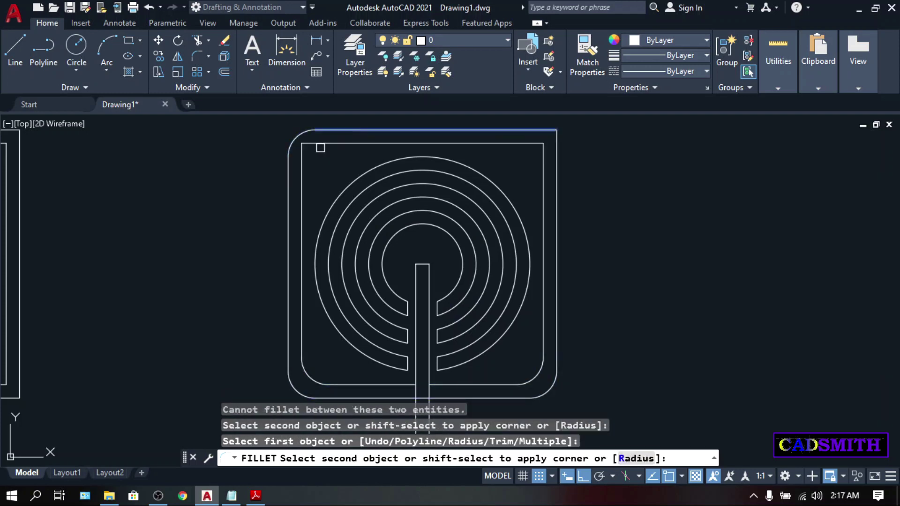
Step: Square off the bottom-left and bottom-right corners of the inner and outer squares
{"action": "left_click", "coordinate": [288, 176]}
{"action": "left_click", "coordinate": [300, 335]}
{"action": "left_click", "coordinate": [338, 384]}
{"action": "left_click", "coordinate": [289, 361]}
{"action": "left_click", "coordinate": [324, 398]}
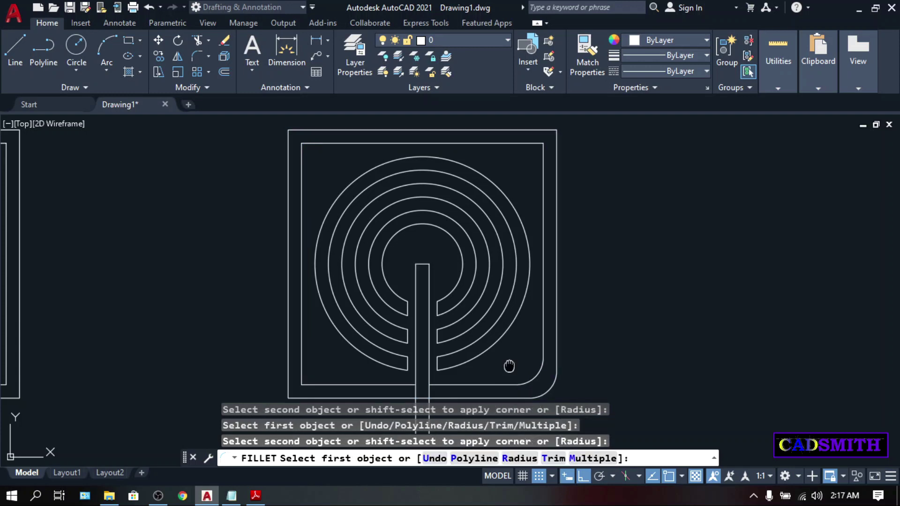
{"action": "scroll", "coordinate": [546, 414], "scroll_direction": "up", "scroll_amount": 4}
{"action": "left_click", "coordinate": [543, 221]}
{"action": "left_click", "coordinate": [522, 315]}
{"action": "left_click", "coordinate": [447, 337]}
{"action": "left_click", "coordinate": [576, 272]}
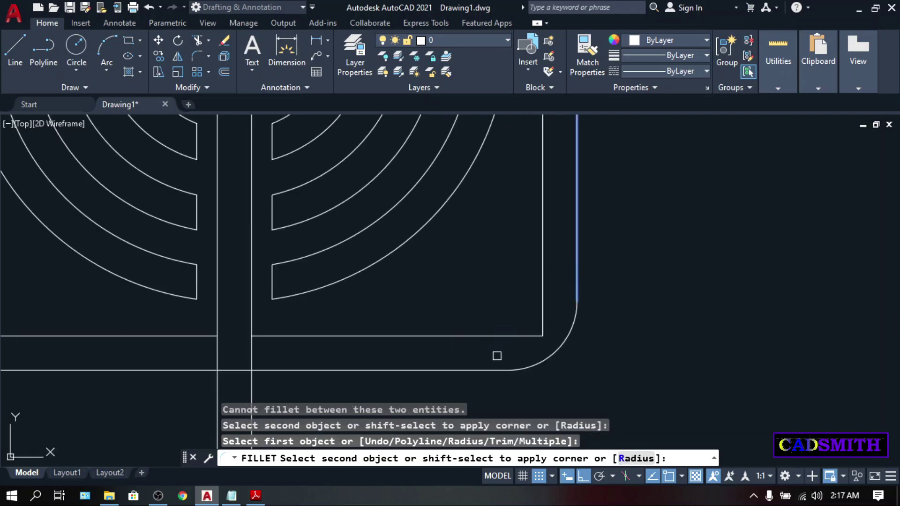
{"action": "left_click", "coordinate": [469, 370]}
Step: Trim the centre stem to the inner bottom edge and join that edge to the left side
{"action": "middle_click_drag", "start_coordinate": [331, 341], "coordinate": [479, 313]}
{"action": "left_click", "coordinate": [406, 307]}
{"action": "left_click", "coordinate": [401, 279]}
{"action": "left_click", "coordinate": [355, 306]}
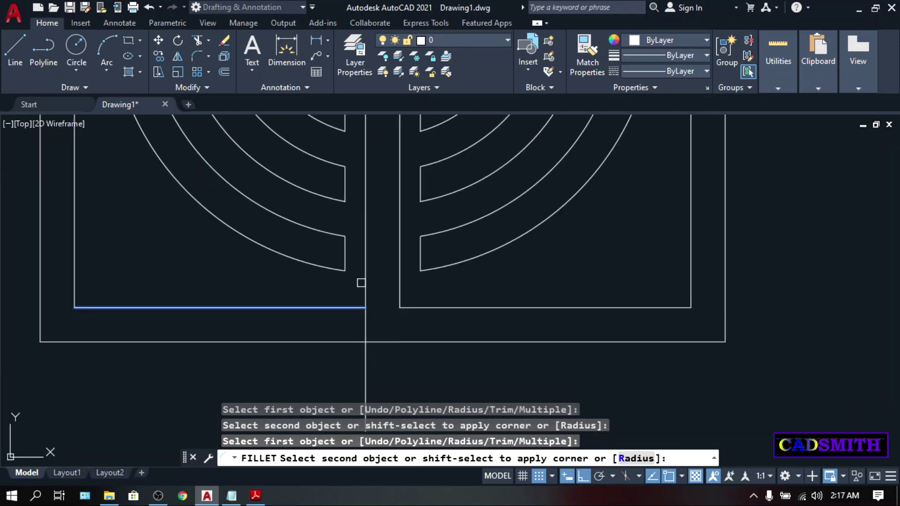
{"action": "left_click", "coordinate": [366, 282]}
{"action": "scroll", "coordinate": [363, 282], "scroll_direction": "down", "scroll_amount": 6}
{"action": "middle_click_drag", "start_coordinate": [363, 281], "coordinate": [437, 326]}
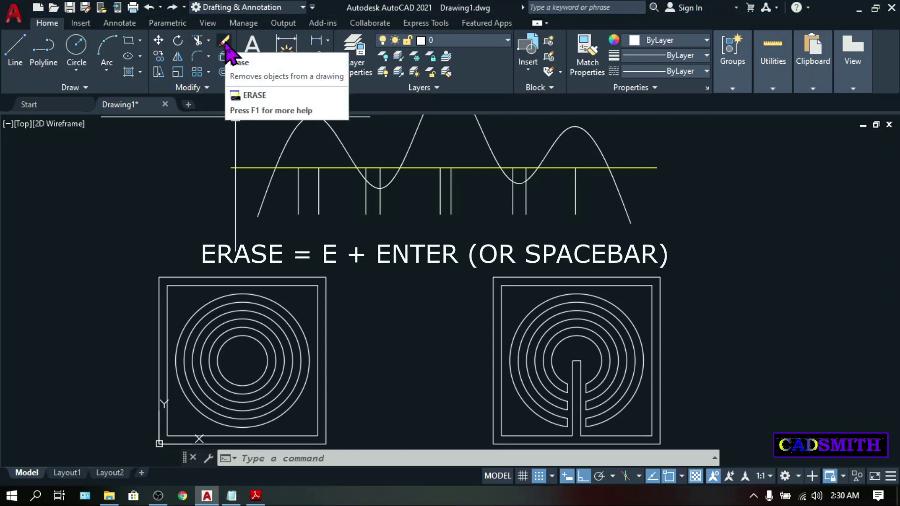
Step: Start Erase and select the left outer and inner squares and their concentric circles
{"action": "left_click", "coordinate": [381, 291]}
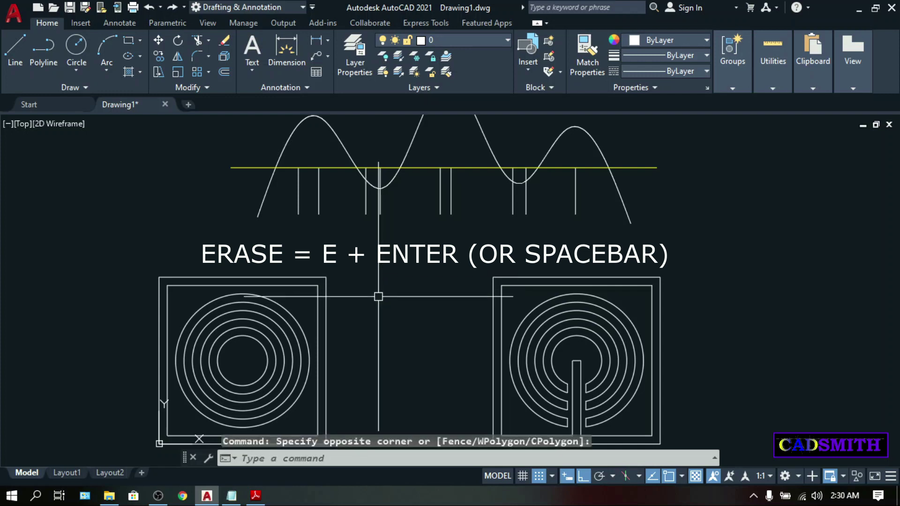
{"action": "type", "text": "E"}
{"action": "key", "text": "Return"}
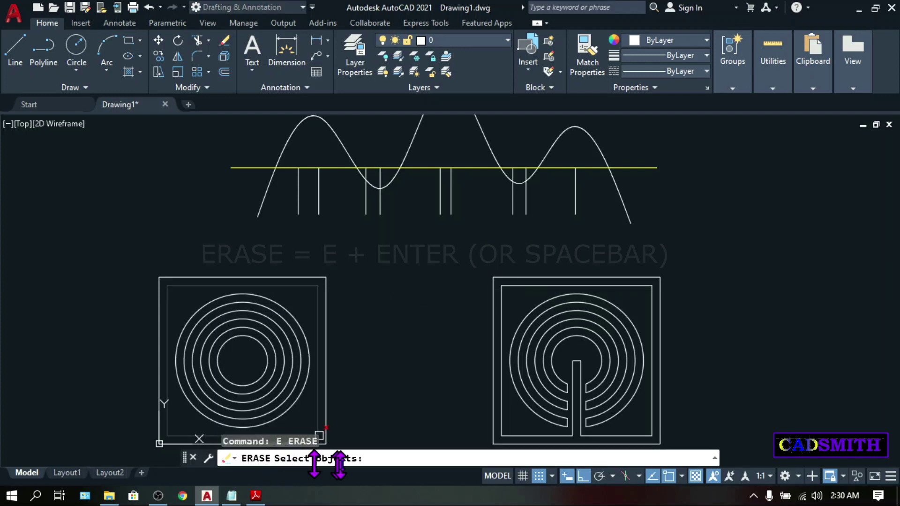
{"action": "left_click", "coordinate": [326, 300]}
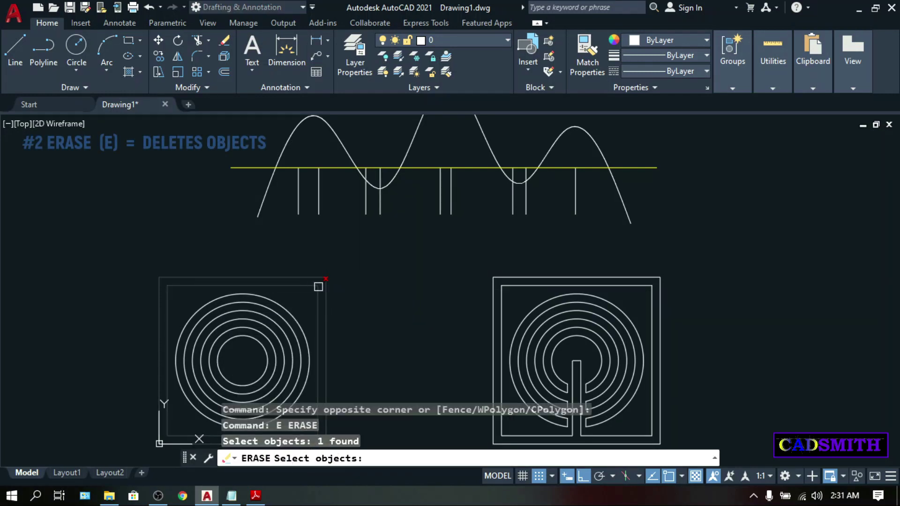
{"action": "left_click", "coordinate": [313, 287]}
{"action": "left_click", "coordinate": [380, 312]}
{"action": "left_click", "coordinate": [255, 362]}
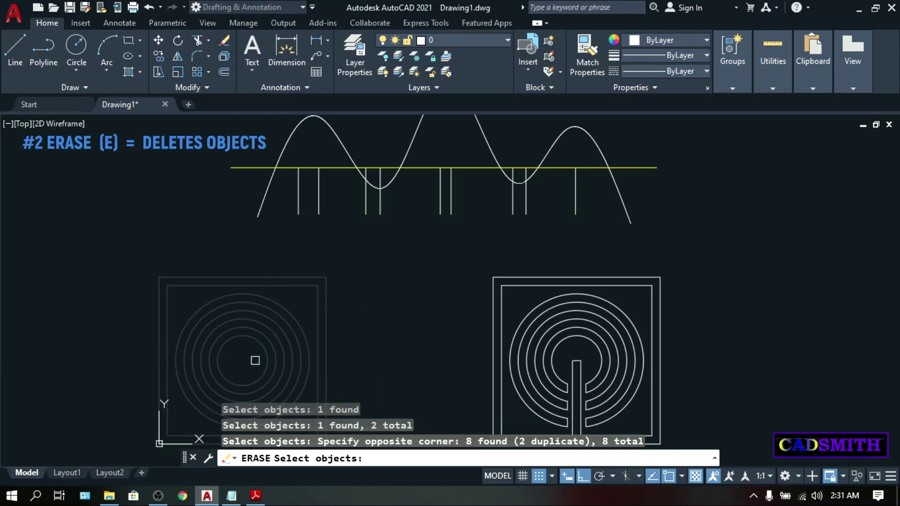
Step: Add the vertical lines under the wave to the erase selection
{"action": "left_click", "coordinate": [221, 235]}
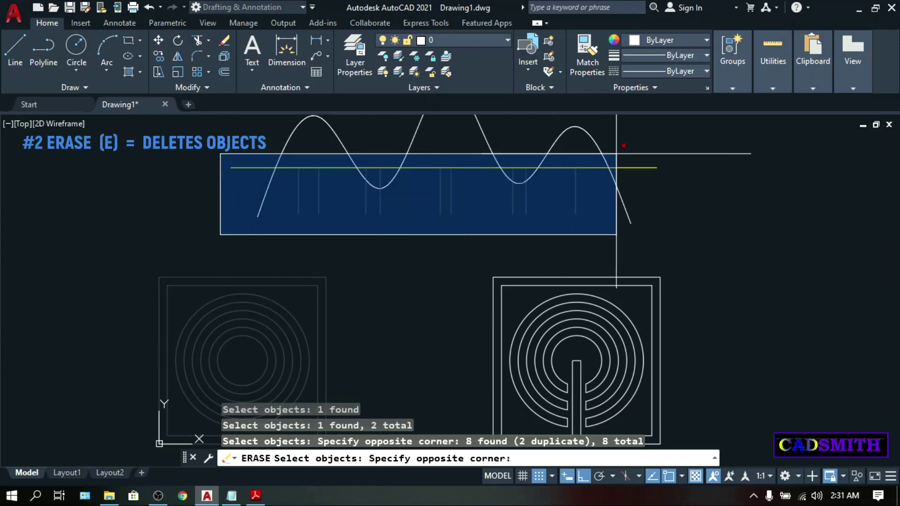
{"action": "left_click", "coordinate": [613, 153]}
{"action": "left_click", "coordinate": [421, 158]}
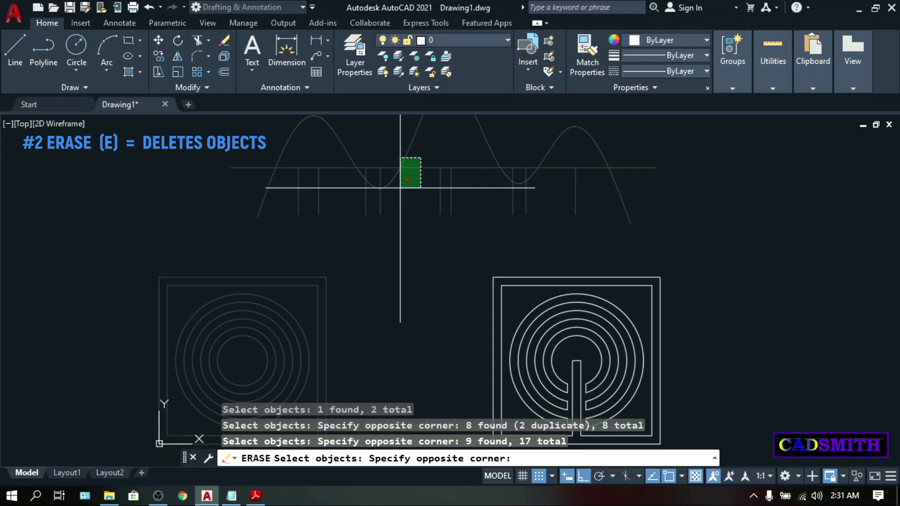
{"action": "left_click", "coordinate": [400, 188]}
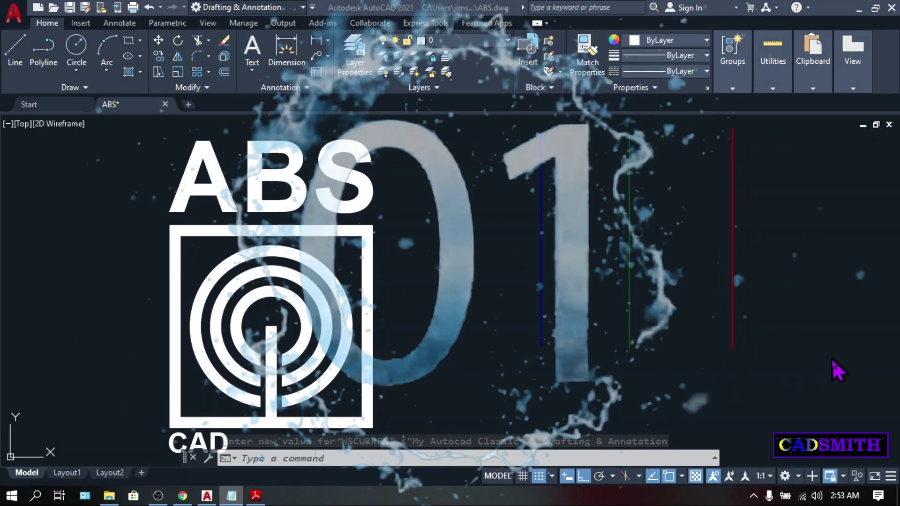
Step: Activate the ABS.dwg drawing window showing the white logo beside the blue, green and red lines
{"action": "left_click", "coordinate": [831, 358]}
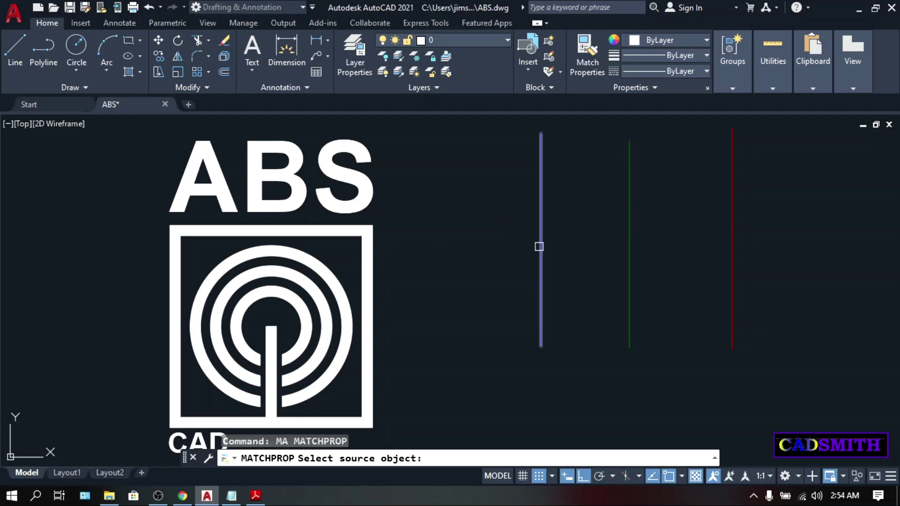
Step: Colour the innermost ring blue by matching it to the blue line
{"action": "left_click", "coordinate": [539, 246]}
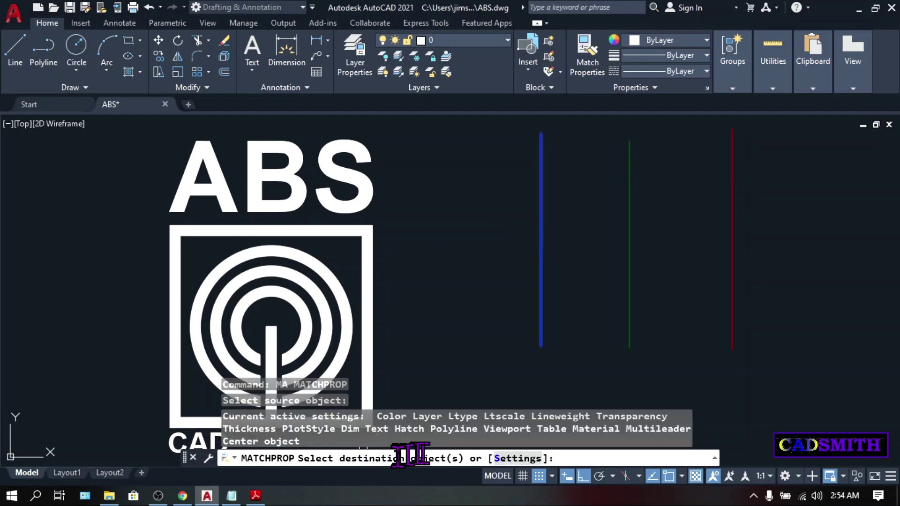
{"action": "left_click", "coordinate": [258, 315]}
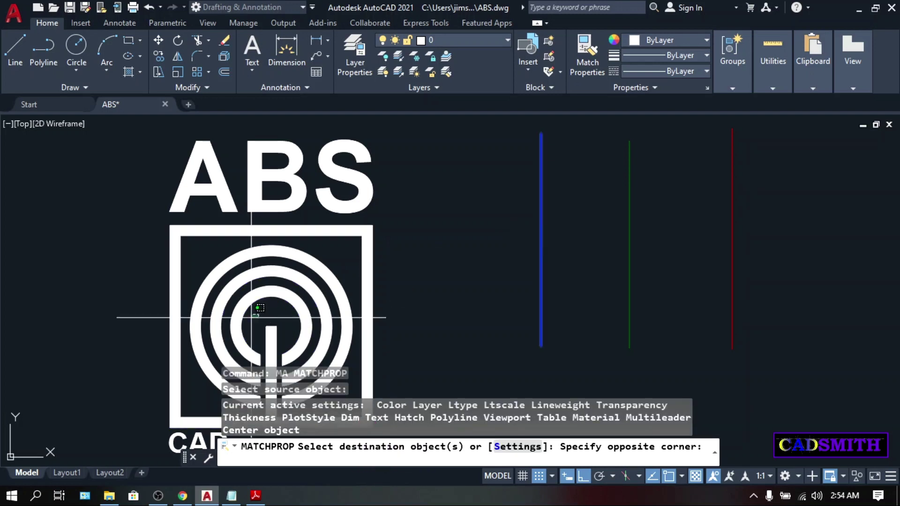
{"action": "left_click", "coordinate": [228, 327]}
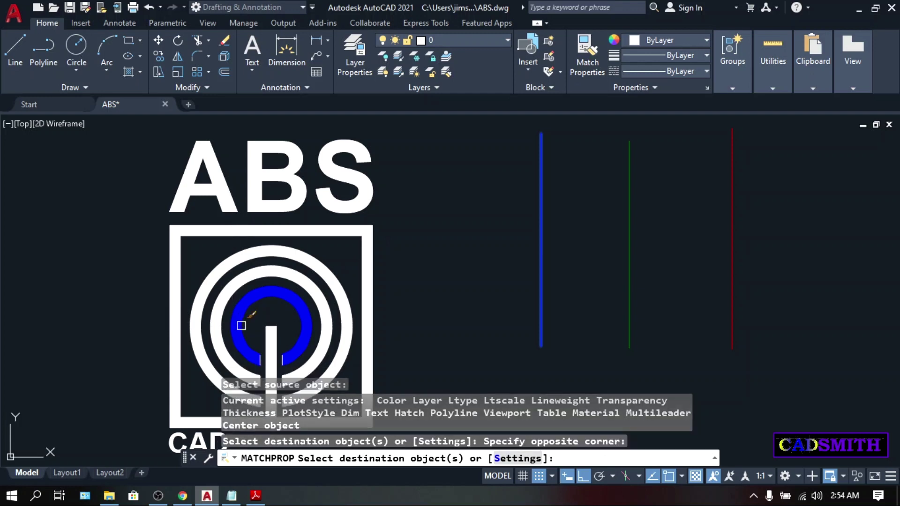
{"action": "key", "text": "Escape"}
{"action": "key", "text": "Escape"}
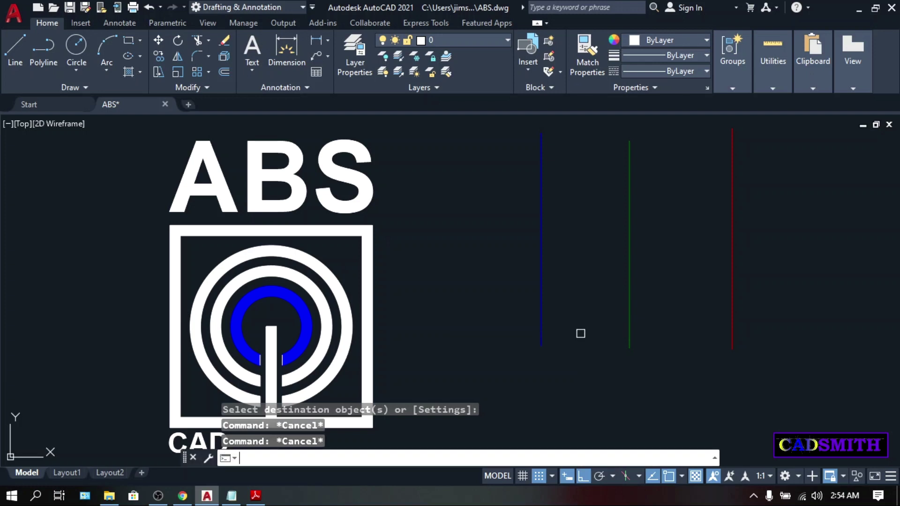
Step: Colour the middle ring green by matching it to the green line
{"action": "key", "text": "Return"}
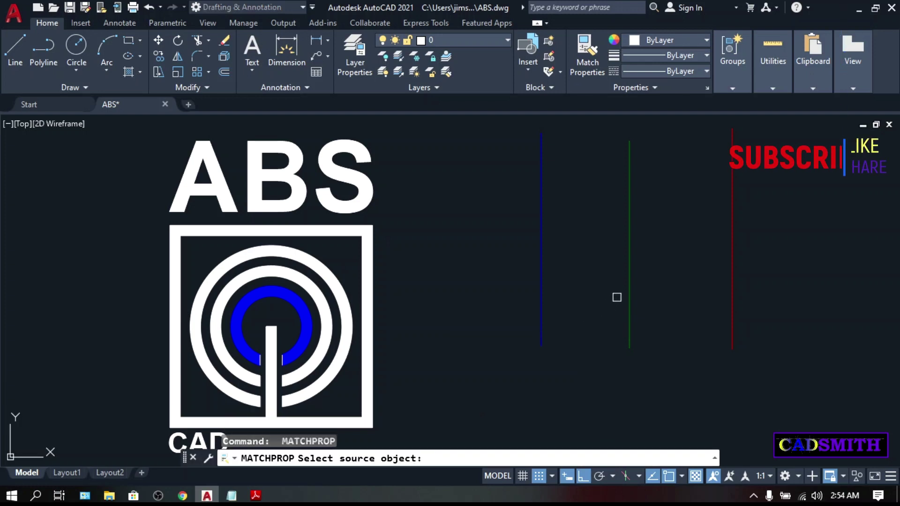
{"action": "left_click", "coordinate": [629, 267]}
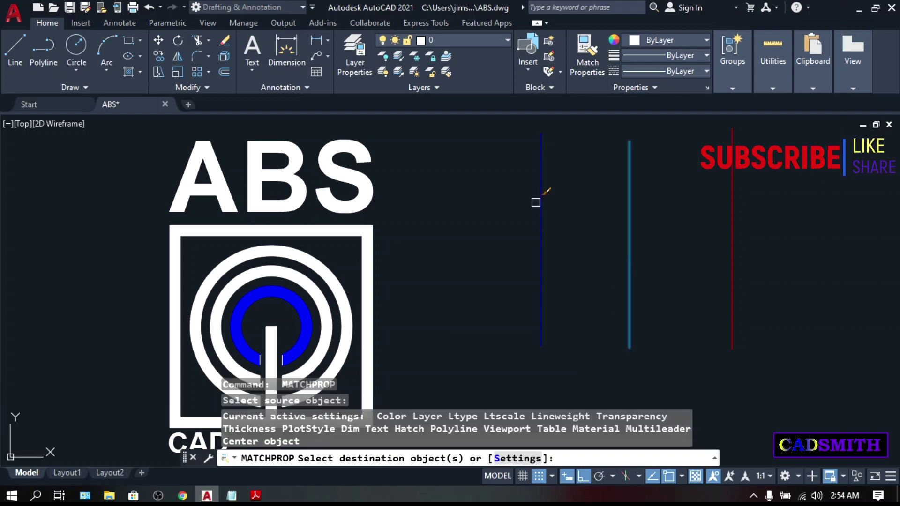
{"action": "scroll", "coordinate": [241, 300], "scroll_direction": "up", "scroll_amount": 4}
{"action": "left_click", "coordinate": [239, 286]}
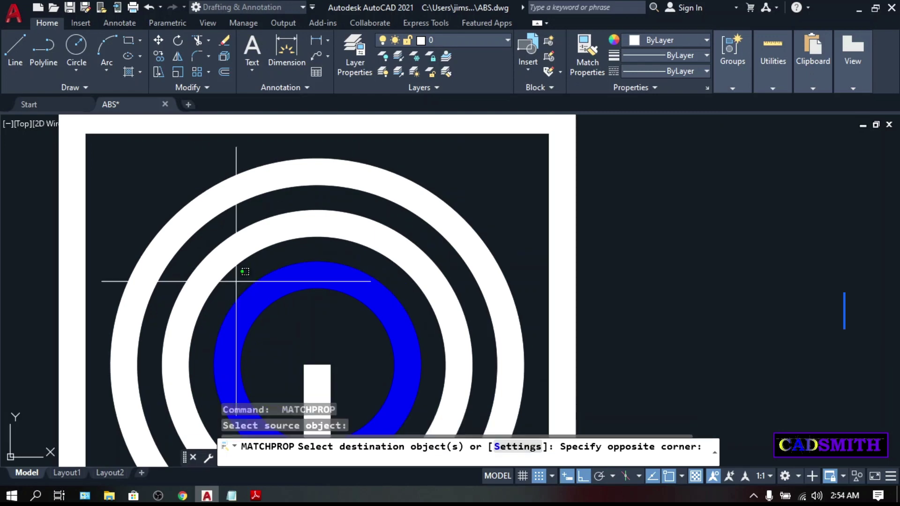
{"action": "left_click", "coordinate": [211, 253]}
{"action": "scroll", "coordinate": [217, 254], "scroll_direction": "down", "scroll_amount": 2}
{"action": "scroll", "coordinate": [218, 254], "scroll_direction": "down", "scroll_amount": 1}
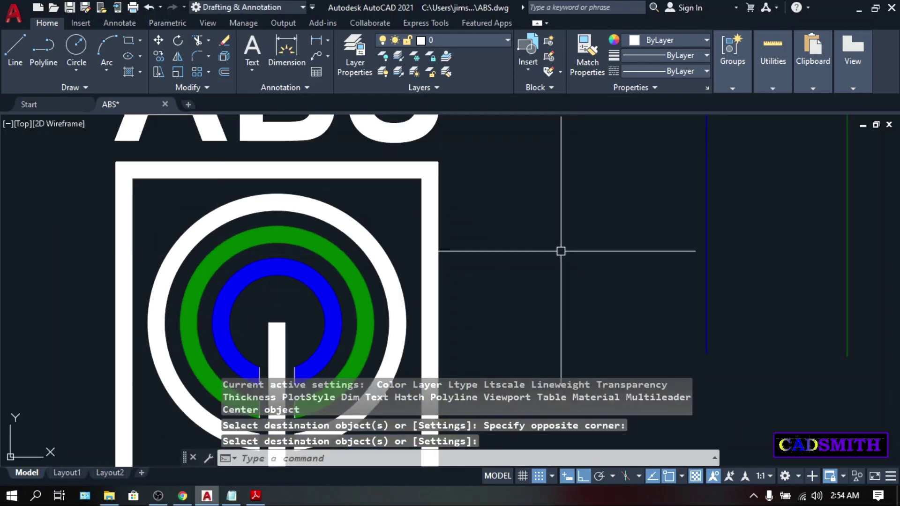
{"action": "scroll", "coordinate": [558, 251], "scroll_direction": "up", "scroll_amount": 1}
{"action": "scroll", "coordinate": [422, 251], "scroll_direction": "down", "scroll_amount": 2}
Step: Colour the outer ring red by matching it to the red line
{"action": "key", "text": "Return"}
{"action": "key", "text": "Return"}
{"action": "left_click", "coordinate": [726, 257]}
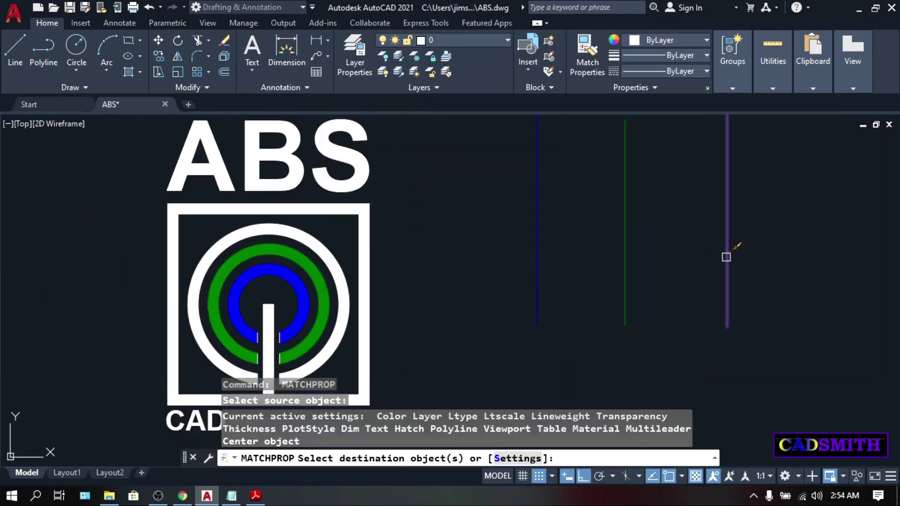
{"action": "left_click", "coordinate": [333, 236]}
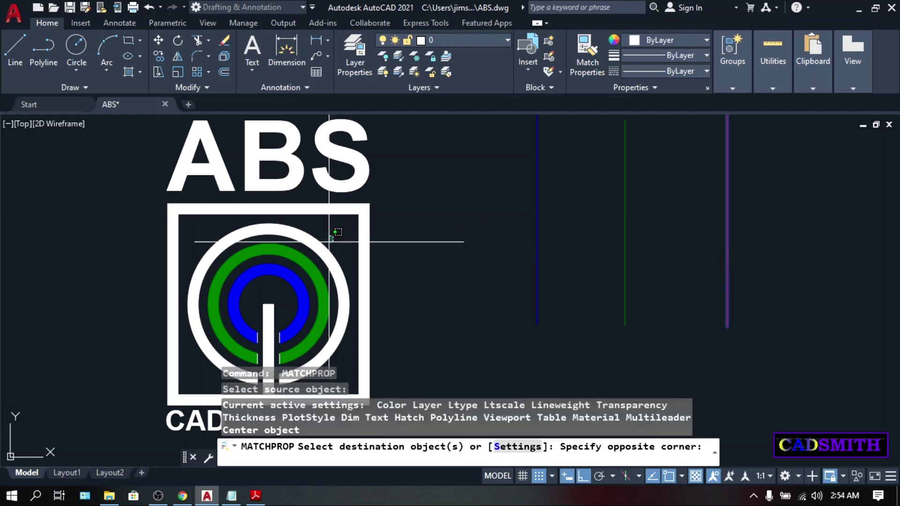
{"action": "left_click", "coordinate": [313, 255]}
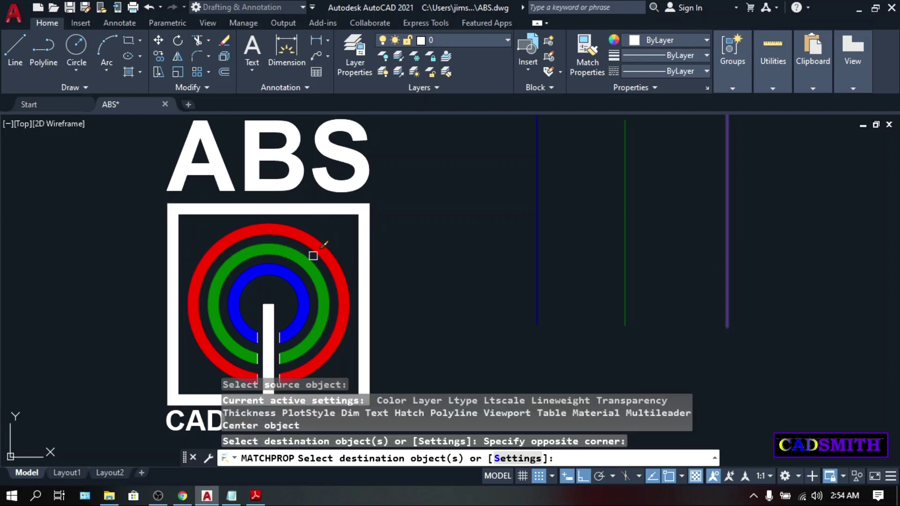
Step: Use MA to give the CAD text the ABS lettering's large size and style
{"action": "key", "text": "Escape"}
{"action": "scroll", "coordinate": [347, 254], "scroll_direction": "down", "scroll_amount": 2}
{"action": "type", "text": "ma"}
{"action": "key", "text": "Return"}
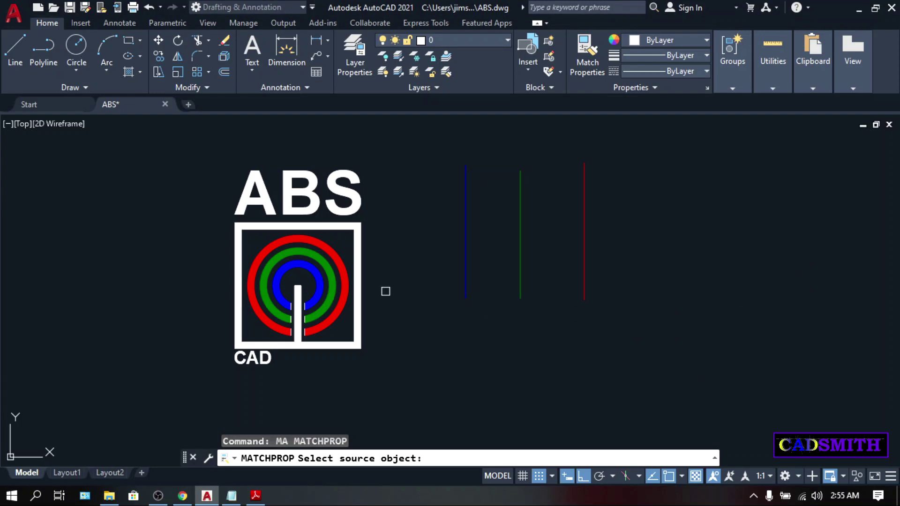
{"action": "left_click", "coordinate": [350, 202]}
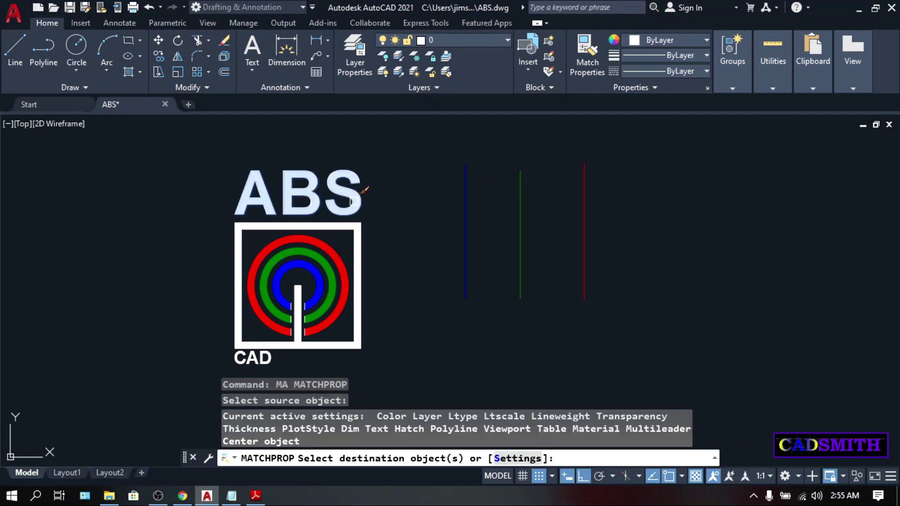
{"action": "left_click", "coordinate": [264, 360]}
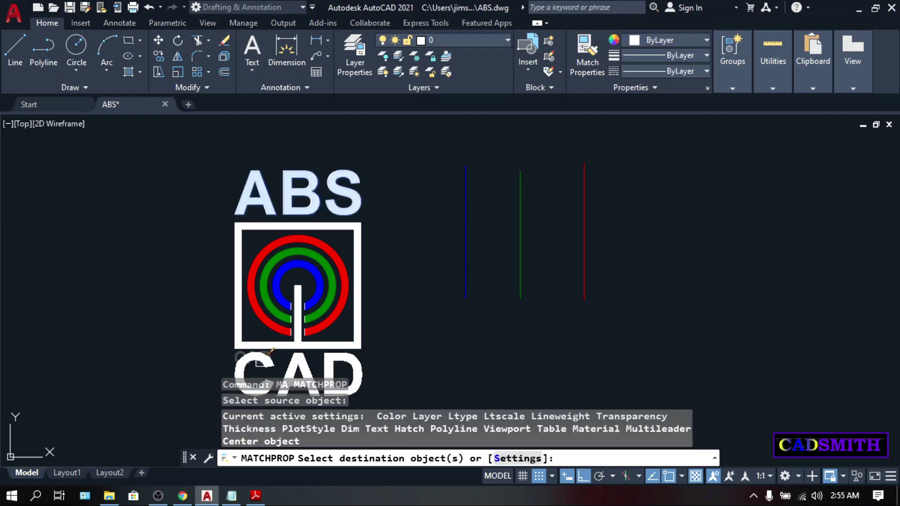
{"action": "key", "text": "Return"}
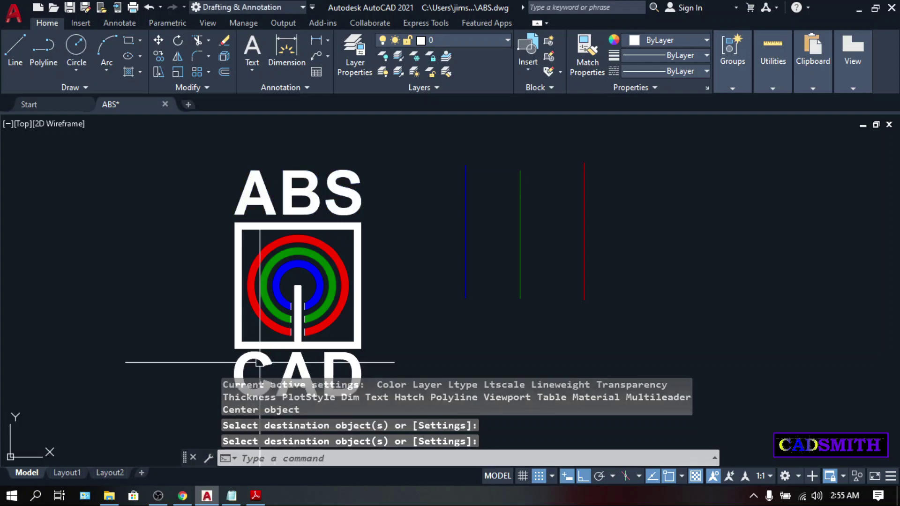